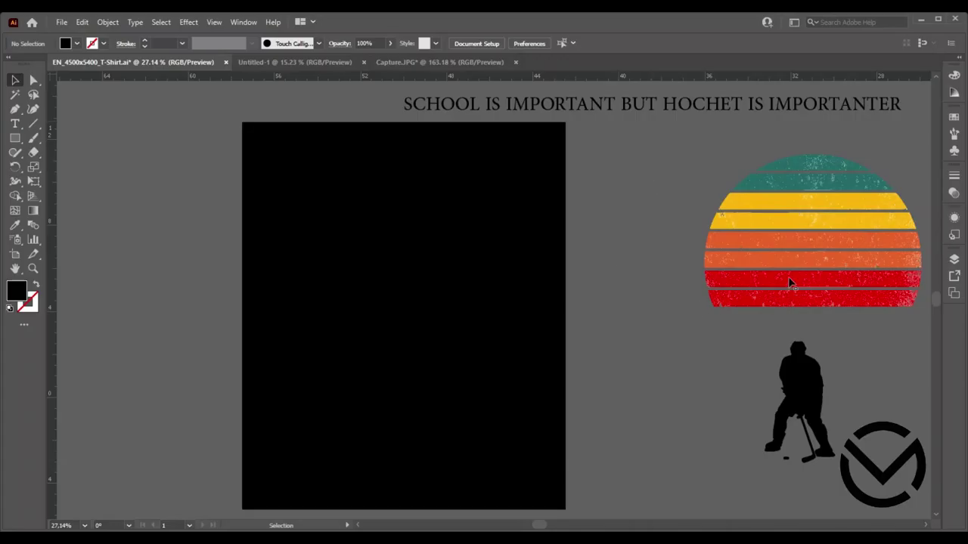
# - Drag the striped sunset artwork from the pasteboard onto the black T-shirt artboard
pyautogui.moveTo(790, 284)
pyautogui.mouseDown()
pyautogui.moveTo(378, 340)
pyautogui.moveTo(388, 321)
pyautogui.moveTo(403, 325)
pyautogui.mouseUp()
# - Enlarge the sunset, then place the hockey silhouette over it at about 4.25 × 7.33 in
pyautogui.moveTo(512, 368); pyautogui.dragTo(561, 415)
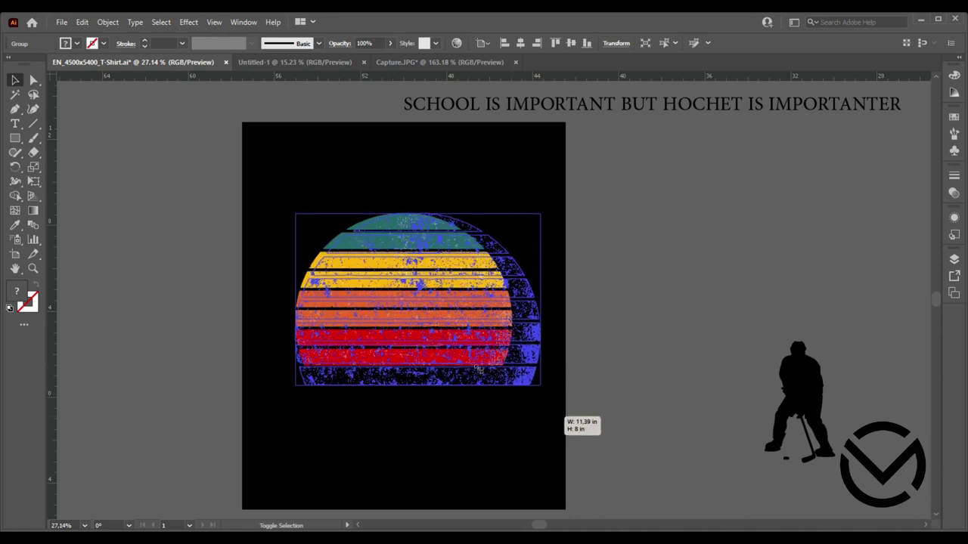
pyautogui.moveTo(294, 214); pyautogui.dragTo(289, 236)
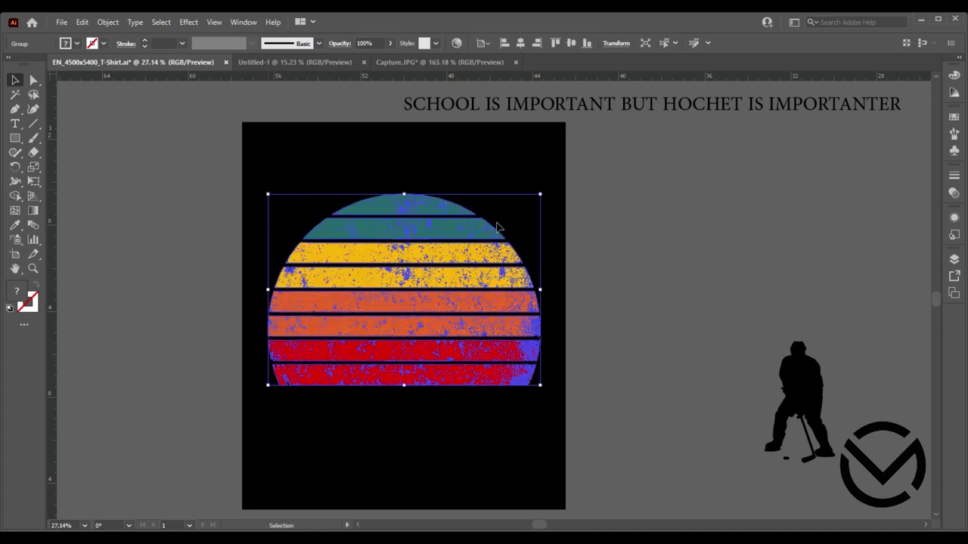
pyautogui.click(631, 326)
pyautogui.moveTo(804, 393)
pyautogui.mouseDown()
pyautogui.moveTo(433, 306)
pyautogui.moveTo(393, 281)
pyautogui.mouseUp()
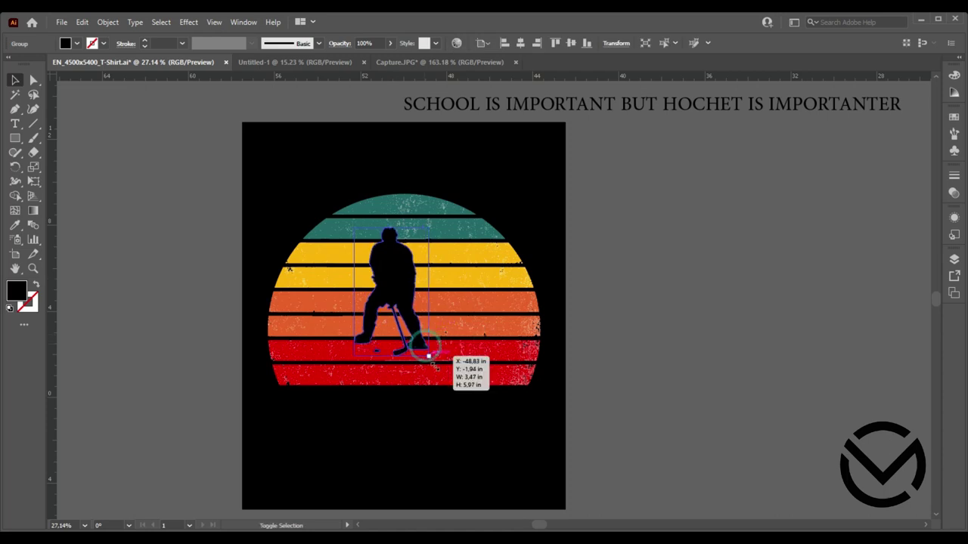
pyautogui.moveTo(425, 347); pyautogui.dragTo(441, 376)
pyautogui.moveTo(443, 229); pyautogui.dragTo(472, 206)
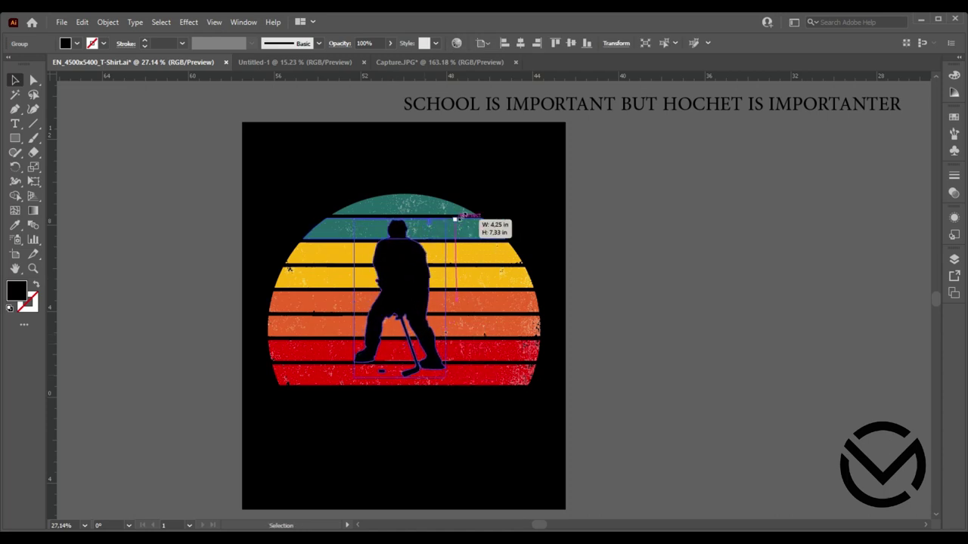
pyautogui.moveTo(427, 284); pyautogui.dragTo(427, 282)
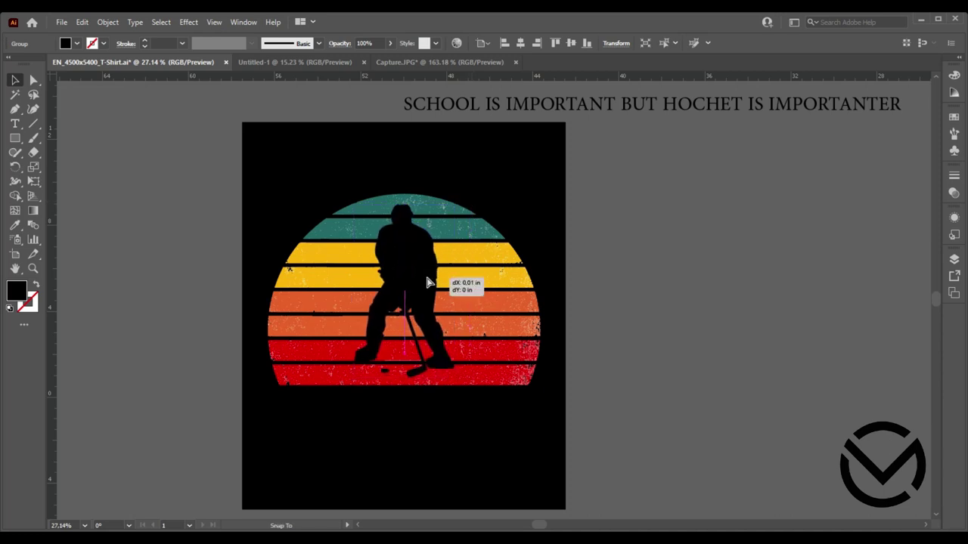
# - Centre the sunset and hockey silhouette horizontally on each other
pyautogui.click(671, 239)
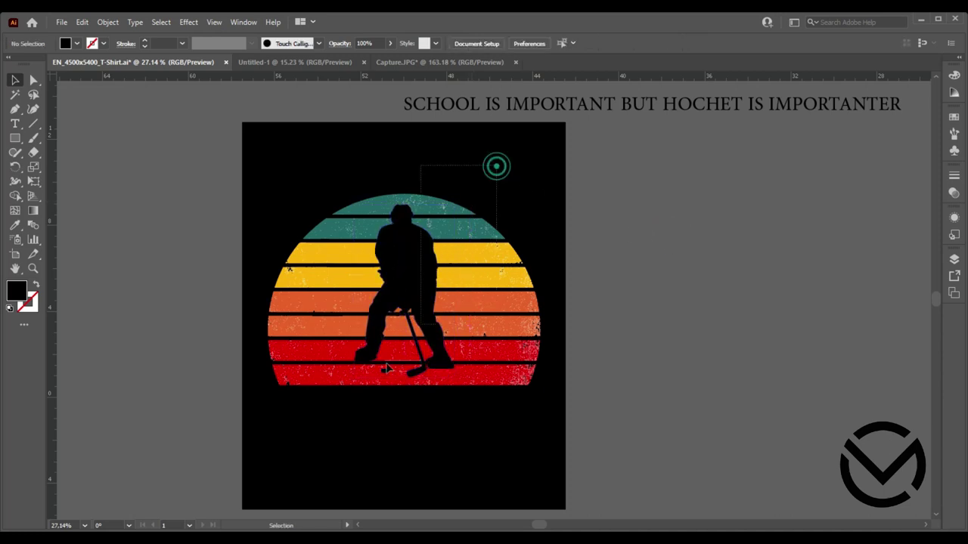
pyautogui.moveTo(508, 155); pyautogui.dragTo(336, 412)
pyautogui.click(519, 44)
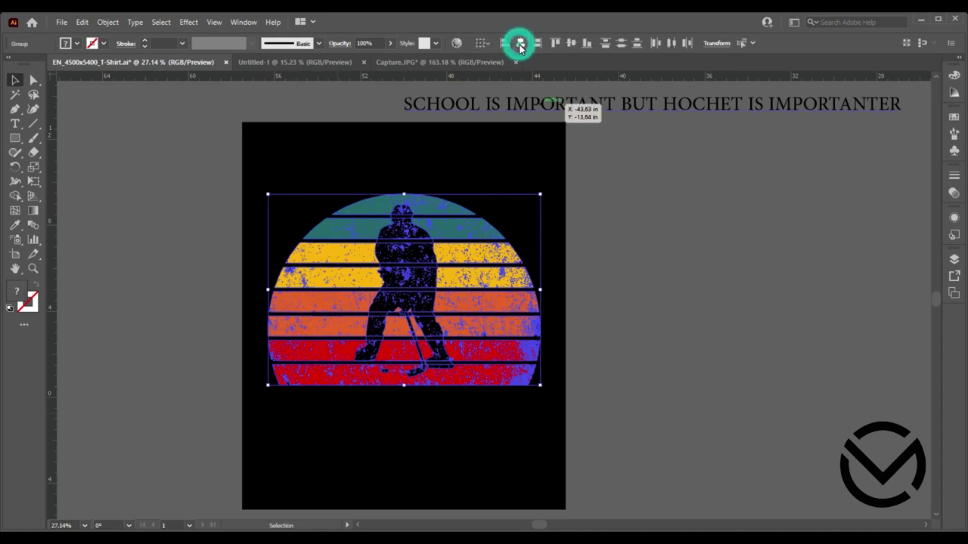
pyautogui.click(635, 172)
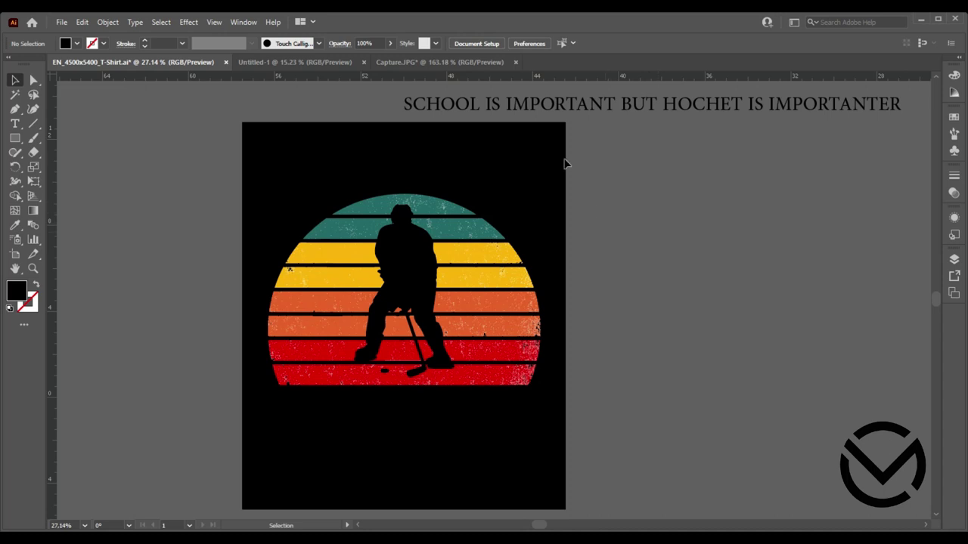
# - Make the slogan text white and put a copy at the shirt's bottom
pyautogui.click(533, 106)
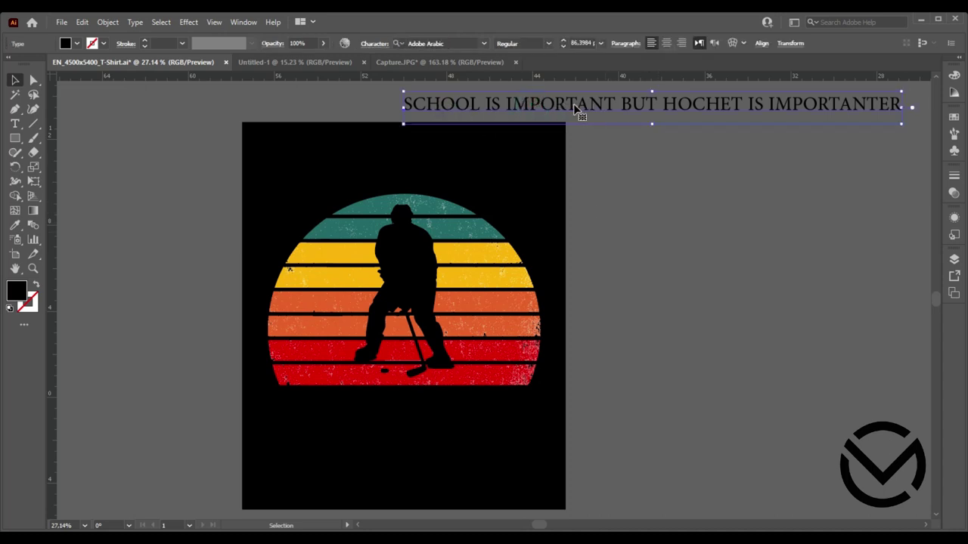
pyautogui.moveTo(573, 108); pyautogui.dragTo(580, 135)
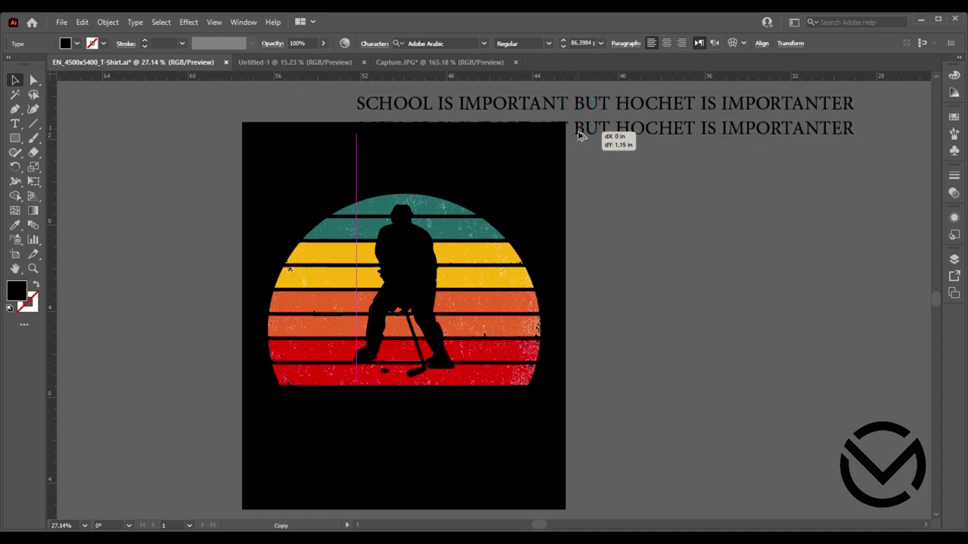
pyautogui.hotkey('ctrl', 'z')
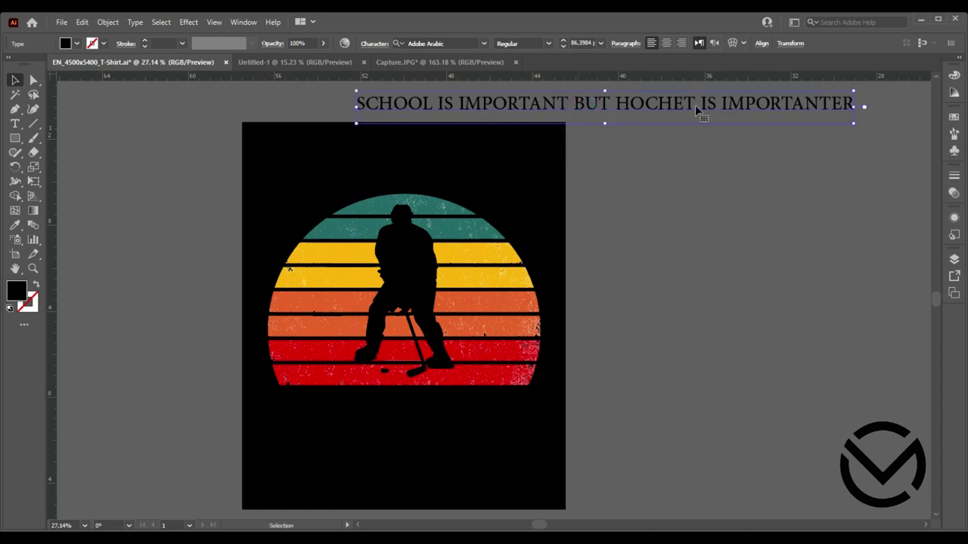
pyautogui.click(954, 116)
pyautogui.click(812, 158)
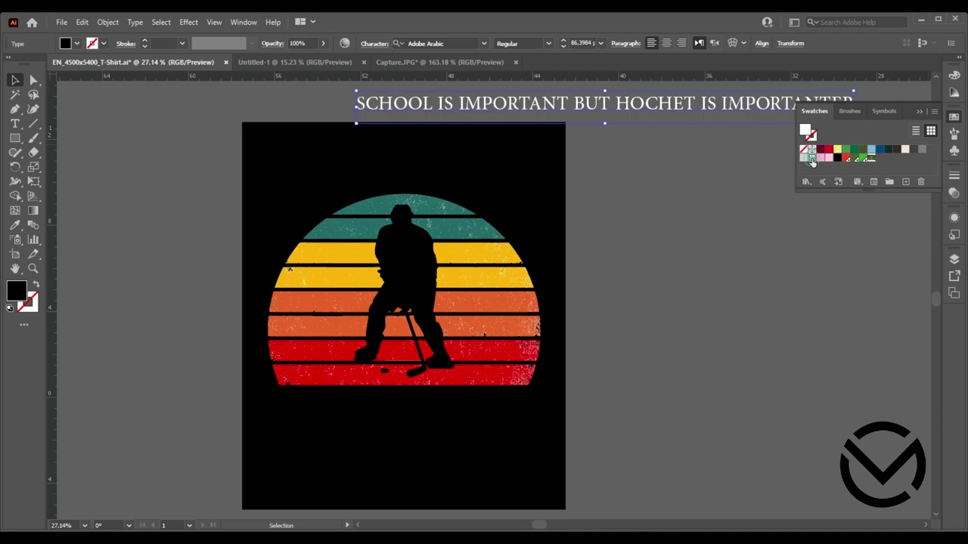
pyautogui.moveTo(634, 114); pyautogui.dragTo(633, 149)
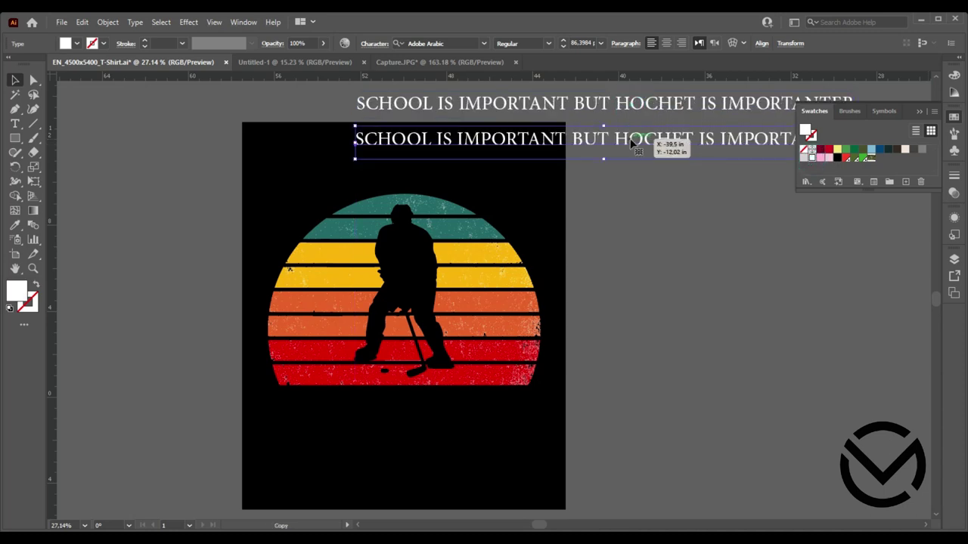
pyautogui.moveTo(577, 113); pyautogui.dragTo(430, 407)
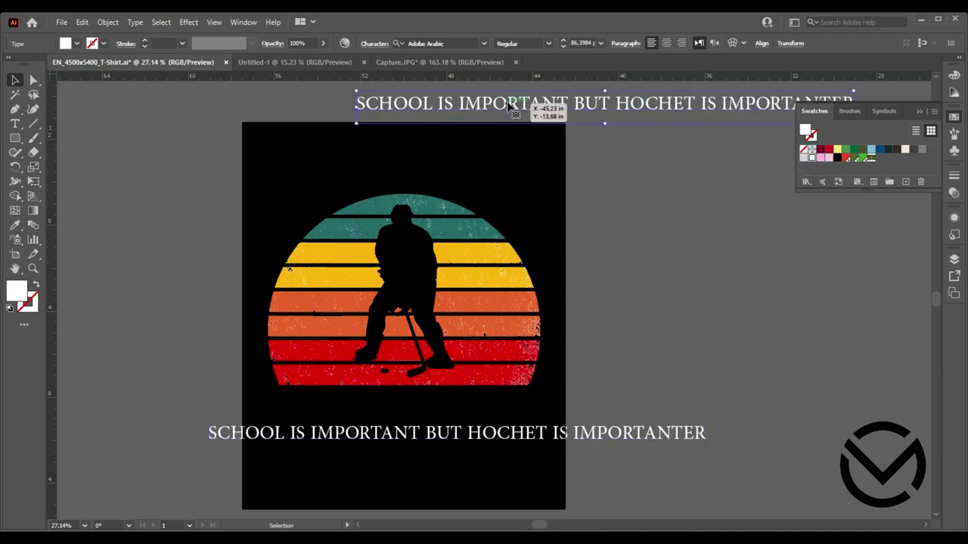
# - Trim the top line to 'SCHOOL IS IMPORTANT' and move it to the top-left
pyautogui.tripleClick(578, 111)
pyautogui.moveTo(568, 104); pyautogui.dragTo(853, 103)
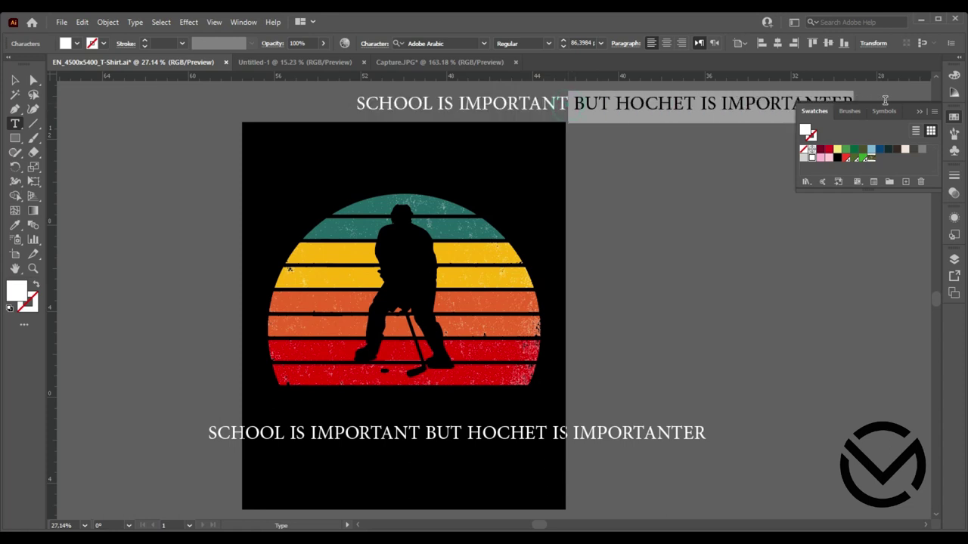
pyautogui.press('BackSpace')
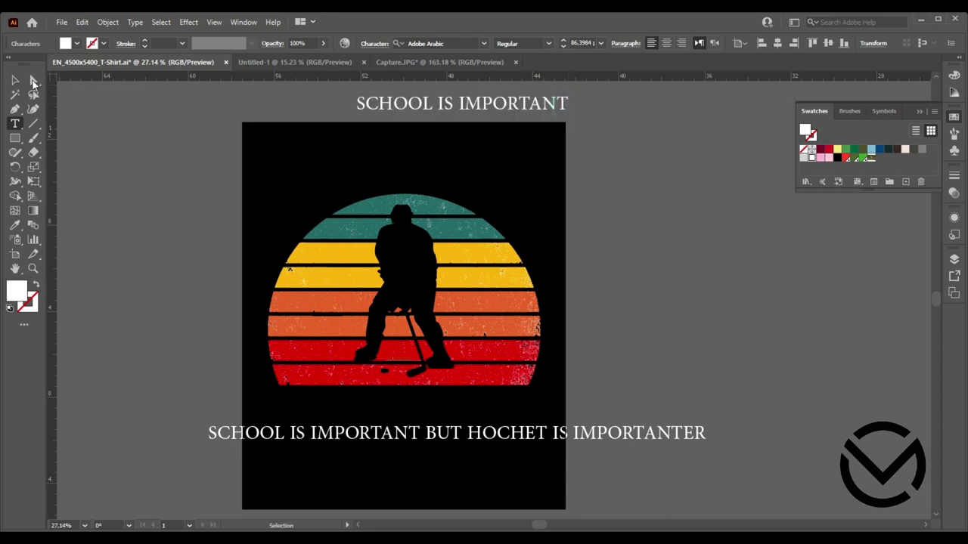
pyautogui.click(15, 80)
pyautogui.moveTo(363, 104); pyautogui.dragTo(70, 107)
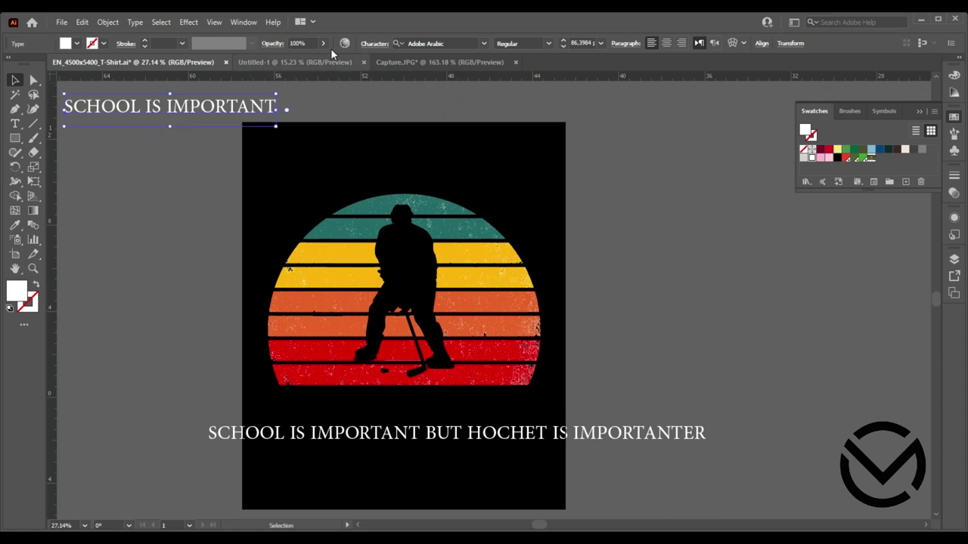
# - Preview fonts on the headline and expand the Acumin Variable Concept styles
pyautogui.click(484, 43)
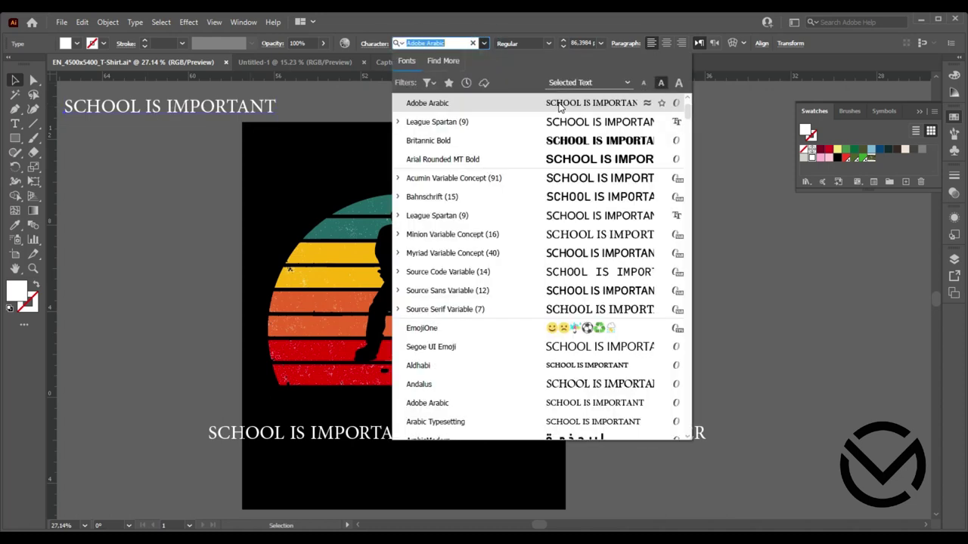
pyautogui.press('Down')
pyautogui.press('Down')
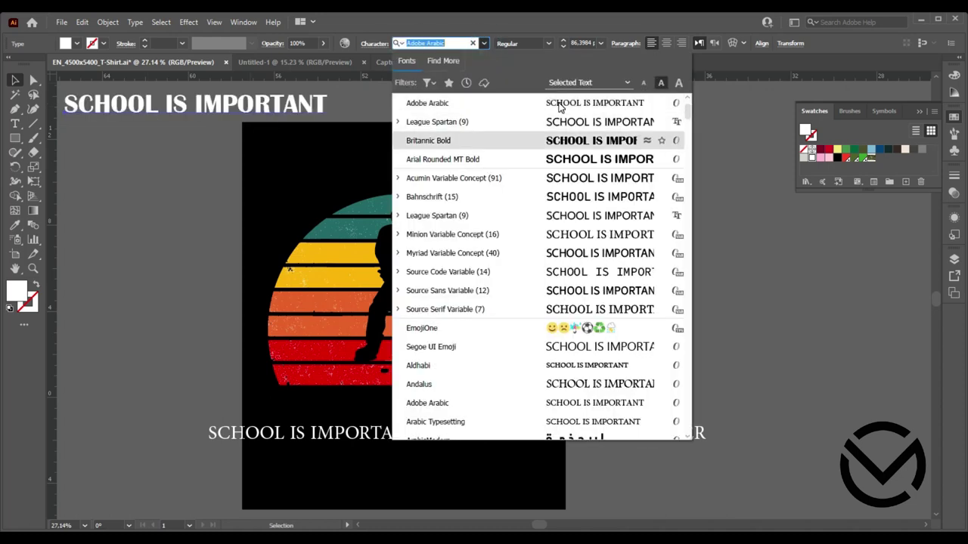
pyautogui.press('Down')
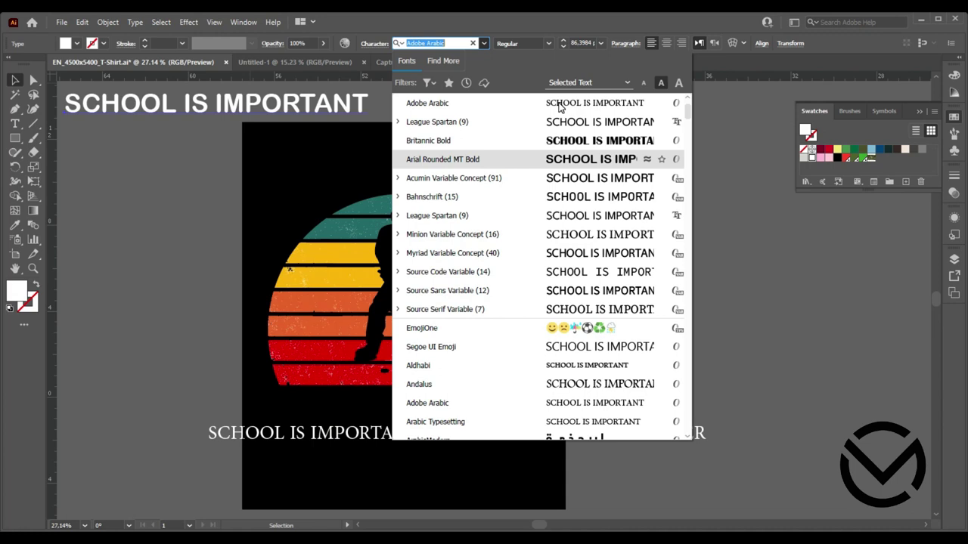
pyautogui.press('Down')
pyautogui.press('Down')
pyautogui.press('Up')
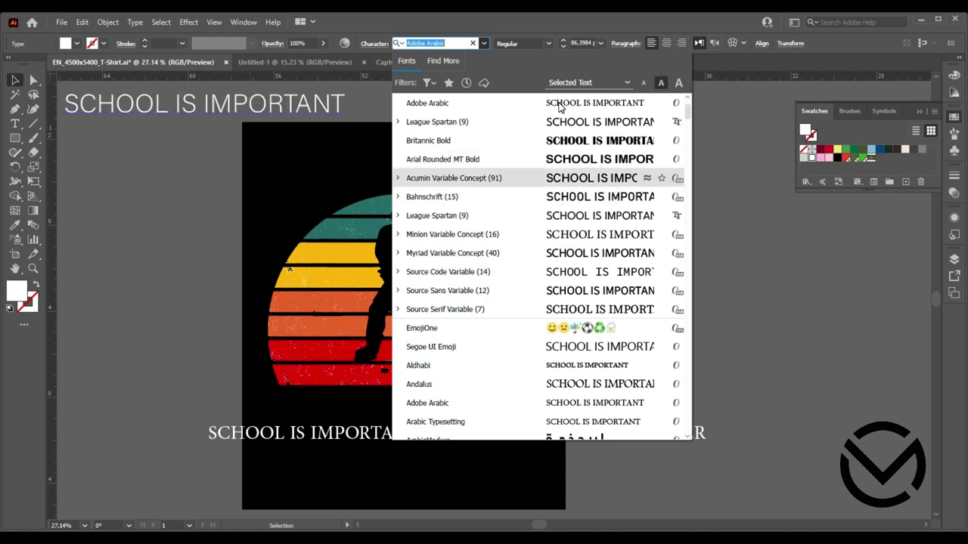
pyautogui.click(398, 177)
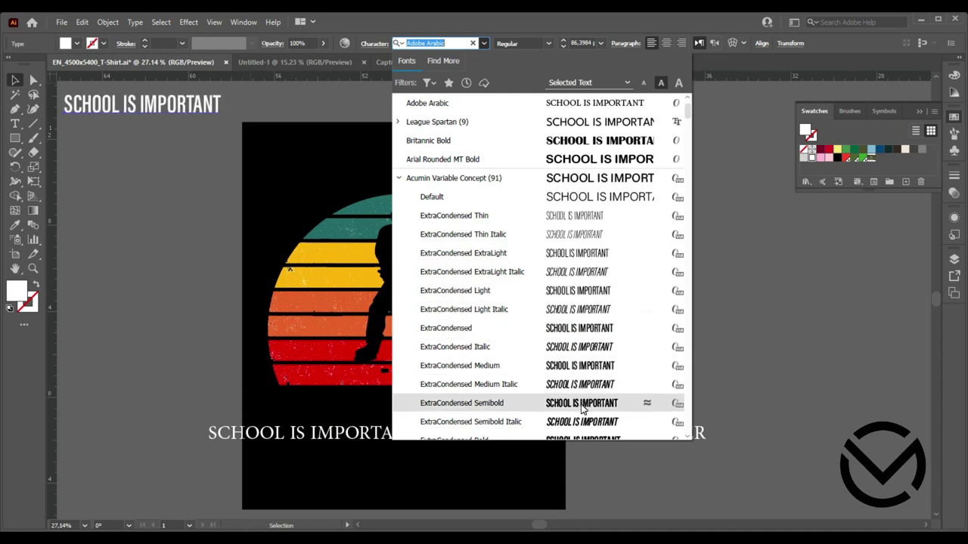
# - Preview Acumin styles on the headline and apply Wide Black
pyautogui.scroll(-1, 567, 303)
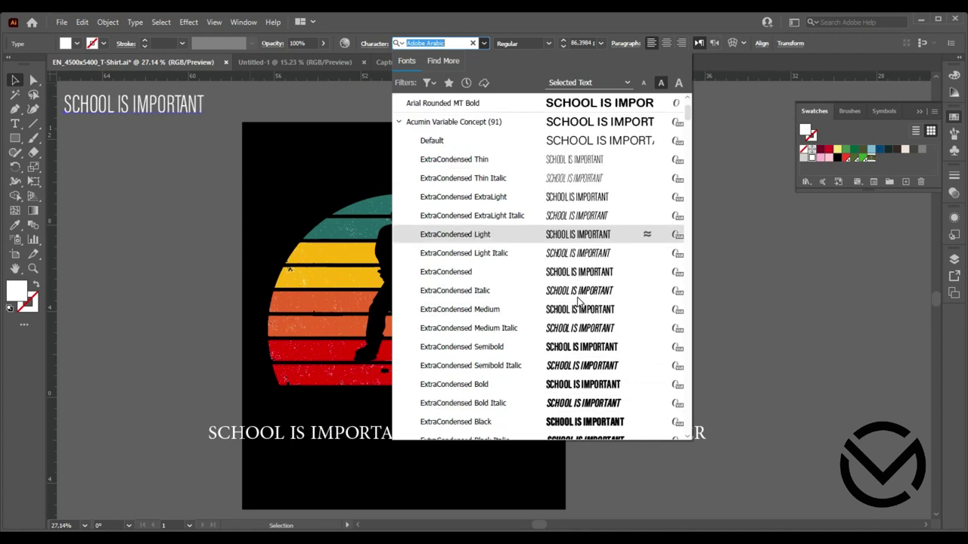
pyautogui.scroll(-4, 560, 257)
pyautogui.press('Down')
pyautogui.press('Down')
pyautogui.press('Down')
pyautogui.press('Down')
pyautogui.press('Down')
pyautogui.press('Down')
pyautogui.press('Down')
pyautogui.press('Down')
pyautogui.press('Down')
pyautogui.press('Down')
pyautogui.press('Down')
pyautogui.press('Down')
pyautogui.press('Down')
pyautogui.press('Down')
pyautogui.press('Down')
pyautogui.press('Down')
pyautogui.press('Down')
pyautogui.press('Down')
pyautogui.press('Down')
pyautogui.press('Down')
pyautogui.press('Down')
pyautogui.press('Down')
pyautogui.press('Down')
pyautogui.press('Down')
pyautogui.press('Down')
pyautogui.press('Down')
pyautogui.press('Down')
pyautogui.press('Down')
pyautogui.press('Down')
pyautogui.press('Down')
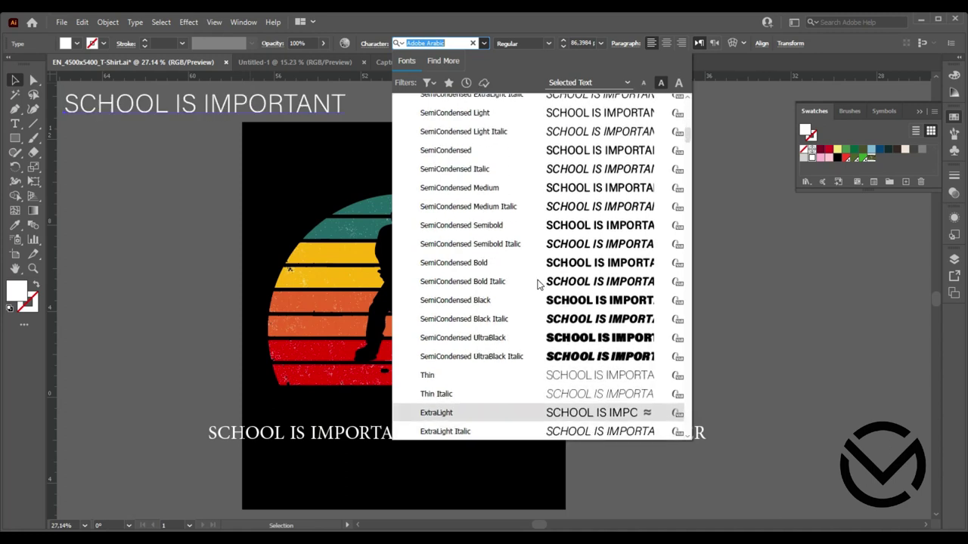
pyautogui.press('Down')
pyautogui.press('Down')
pyautogui.press('Down')
pyautogui.press('Down')
pyautogui.press('Down')
pyautogui.press('Down')
pyautogui.press('Down')
pyautogui.press('Down')
pyautogui.press('Down')
pyautogui.press('Down')
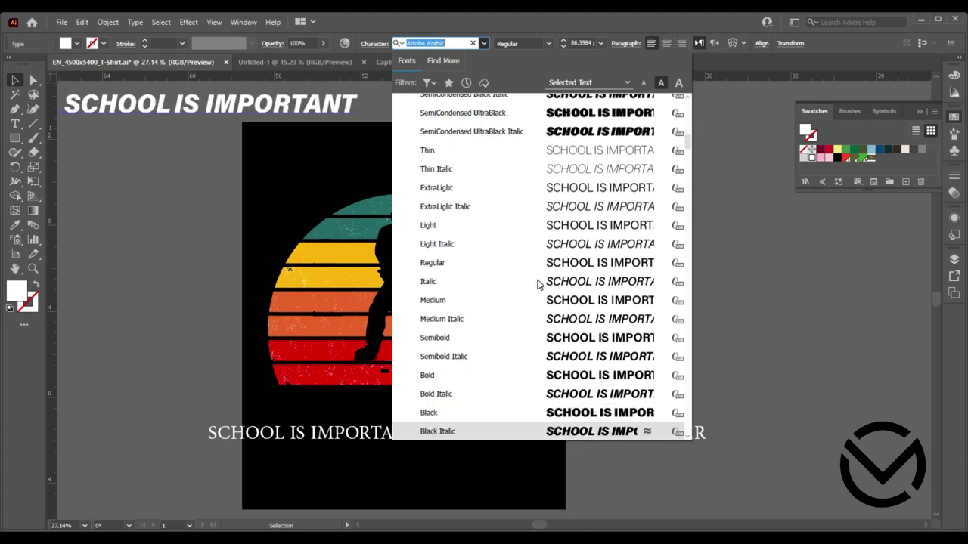
pyautogui.press('Down')
pyautogui.press('Down')
pyautogui.press('Down')
pyautogui.press('Up')
pyautogui.press('Up')
pyautogui.press('Down')
pyautogui.press('Down')
pyautogui.press('Down')
pyautogui.press('Down')
pyautogui.press('Down')
pyautogui.press('Down')
pyautogui.press('Down')
pyautogui.press('Down')
pyautogui.press('Down')
pyautogui.press('Down')
pyautogui.press('Down')
pyautogui.press('Down')
pyautogui.press('Down')
pyautogui.press('Down')
pyautogui.press('Down')
pyautogui.press('Down')
pyautogui.press('Down')
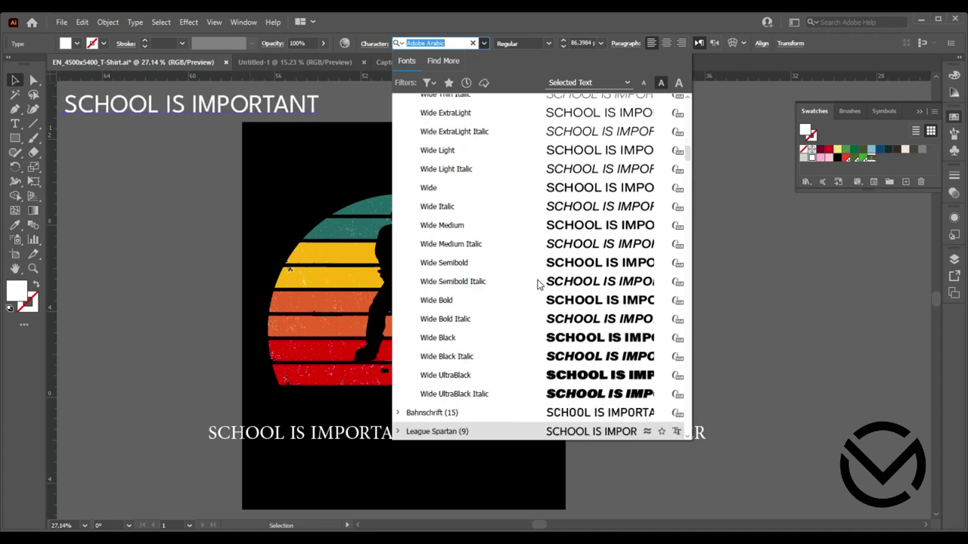
pyautogui.press('Down')
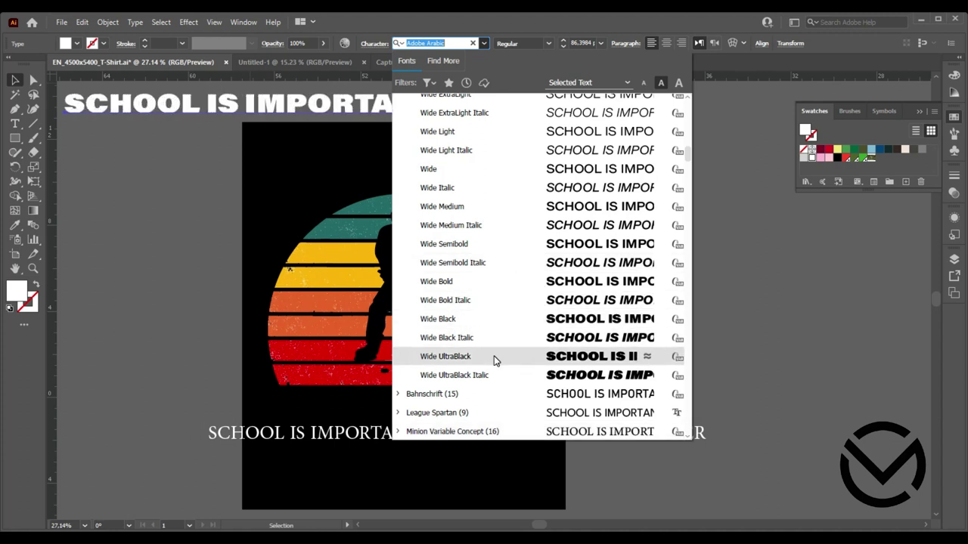
pyautogui.click(497, 324)
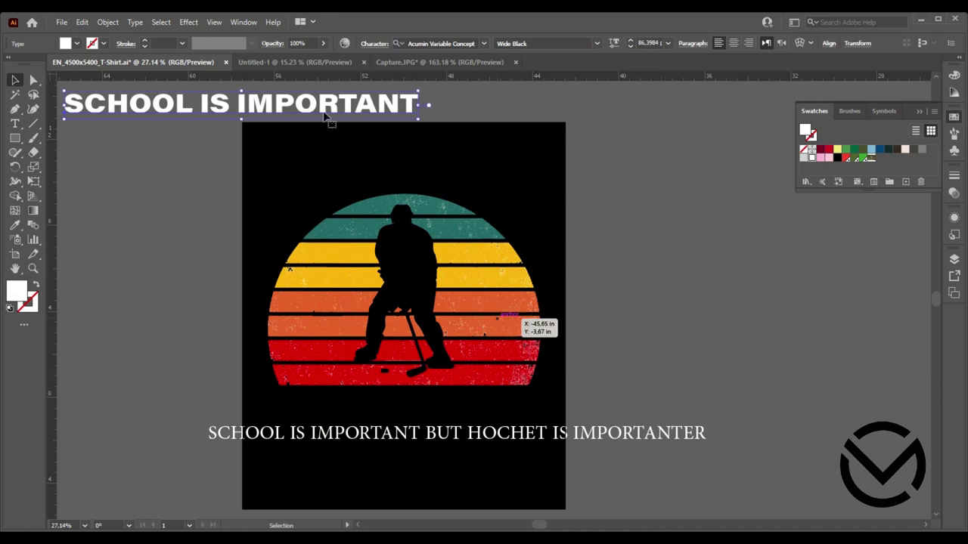
# - Move the headline onto the artboard and try an Arc warp, then cancel it
pyautogui.moveTo(221, 102); pyautogui.dragTo(393, 171)
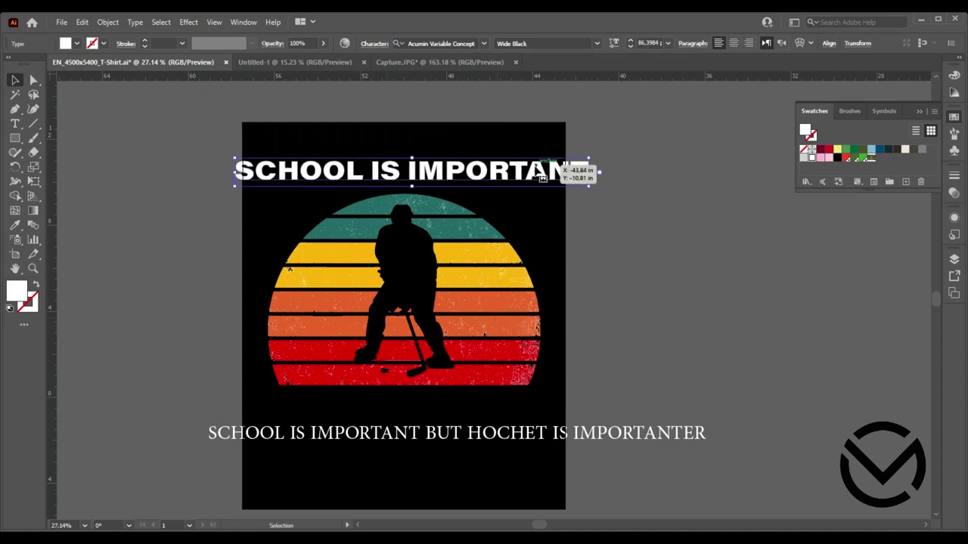
pyautogui.click(181, 23)
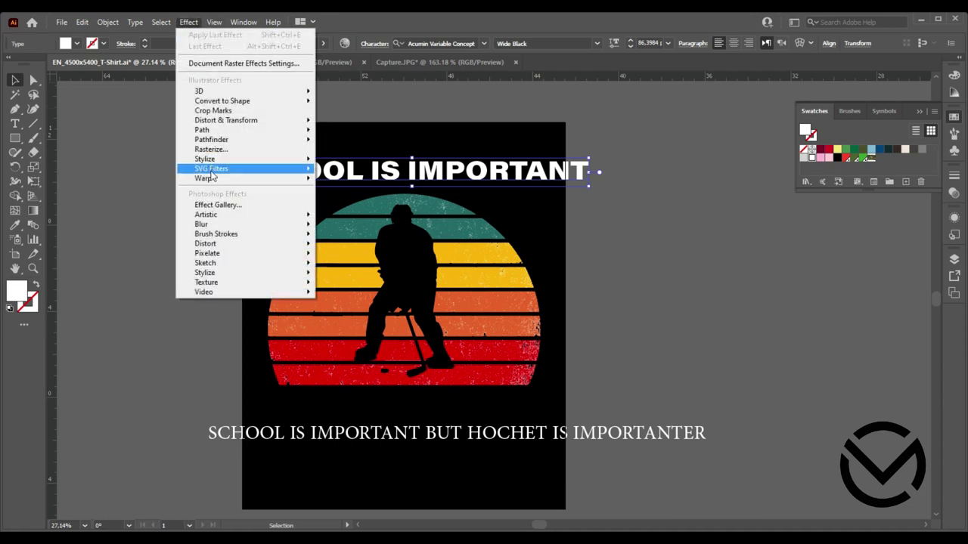
pyautogui.moveTo(204, 179)
pyautogui.click(353, 184)
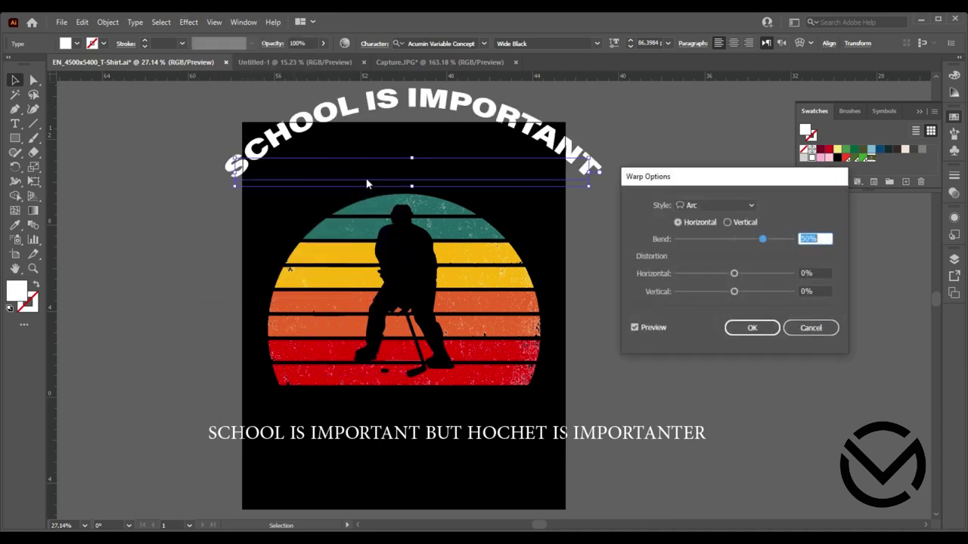
pyautogui.moveTo(761, 240); pyautogui.dragTo(751, 241)
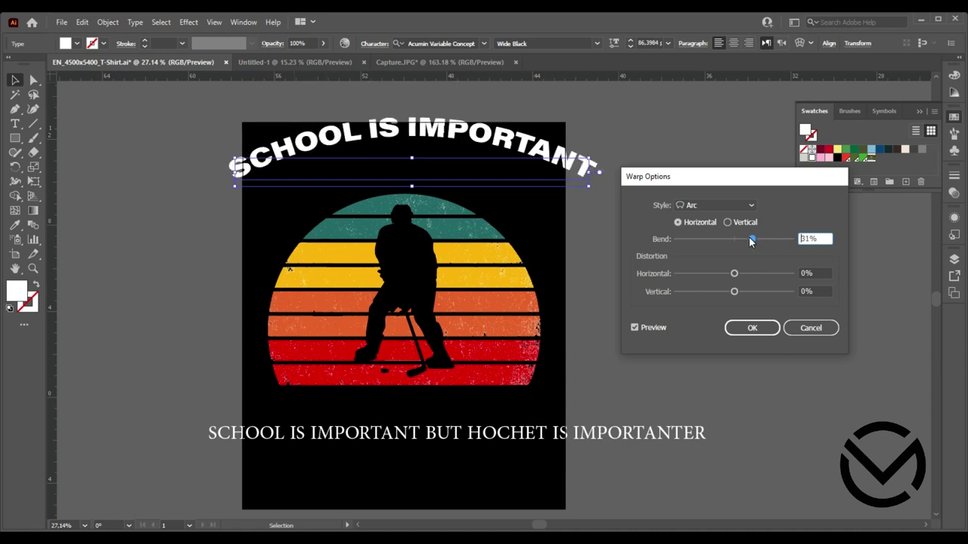
pyautogui.click(811, 327)
# - Resize the headline to about 74.6 pt and centre it above the sunset
pyautogui.moveTo(589, 187); pyautogui.dragTo(468, 177)
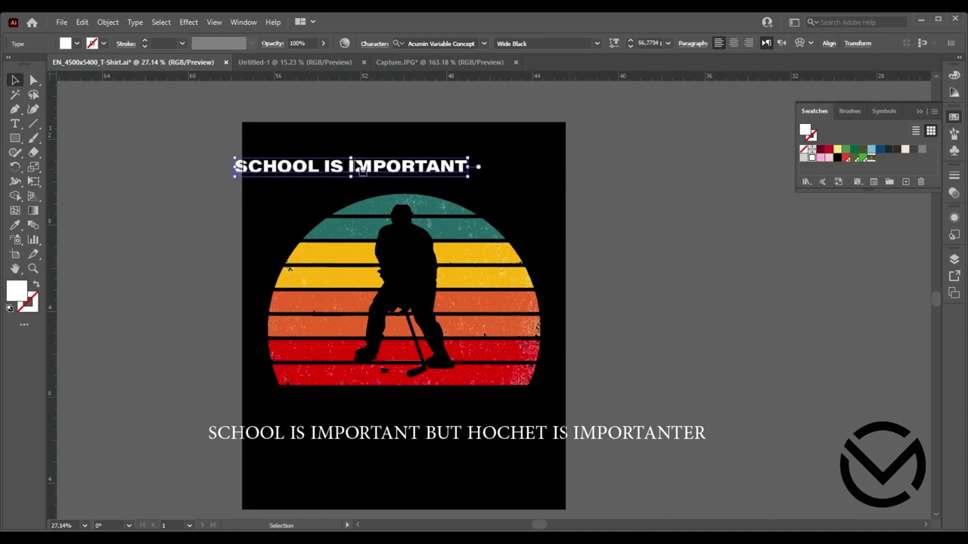
pyautogui.moveTo(351, 158); pyautogui.dragTo(351, 149)
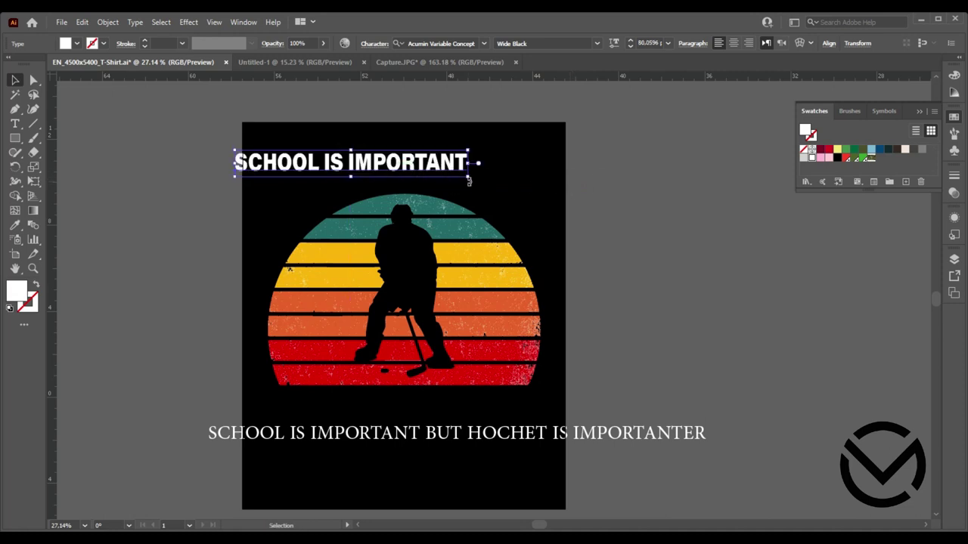
pyautogui.moveTo(429, 171)
pyautogui.mouseDown()
pyautogui.moveTo(483, 188)
pyautogui.moveTo(518, 172)
pyautogui.moveTo(481, 177)
pyautogui.mouseUp()
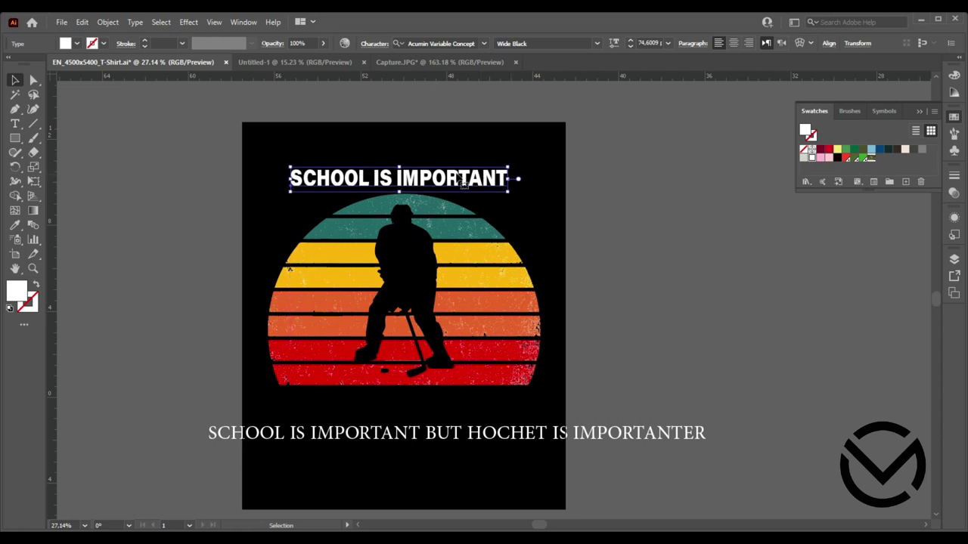
# - Enlarge the headline to about 91 pt, apply an Arc warp, and move it over the sunset
pyautogui.moveTo(398, 164); pyautogui.dragTo(400, 158)
pyautogui.click(613, 184)
pyautogui.click(454, 178)
pyautogui.click(189, 22)
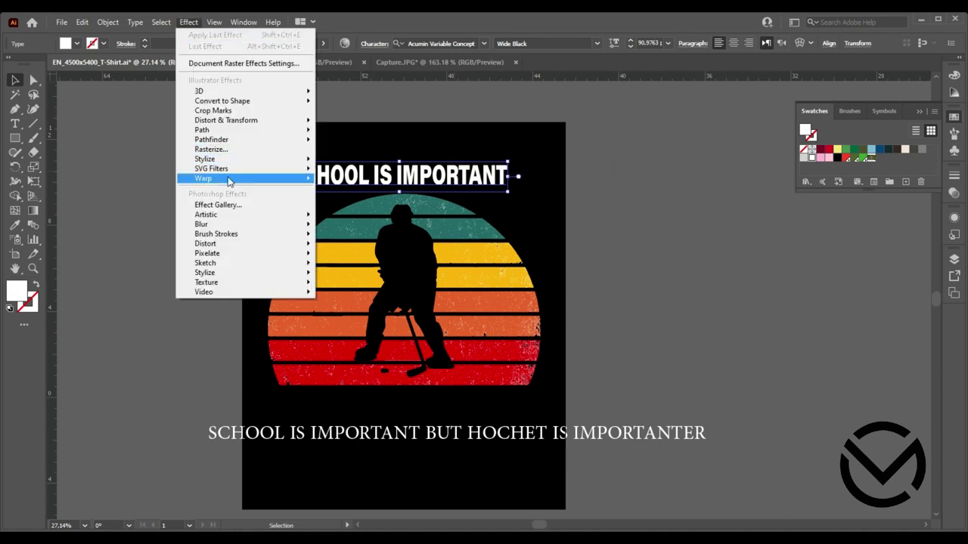
pyautogui.moveTo(204, 178)
pyautogui.click(354, 179)
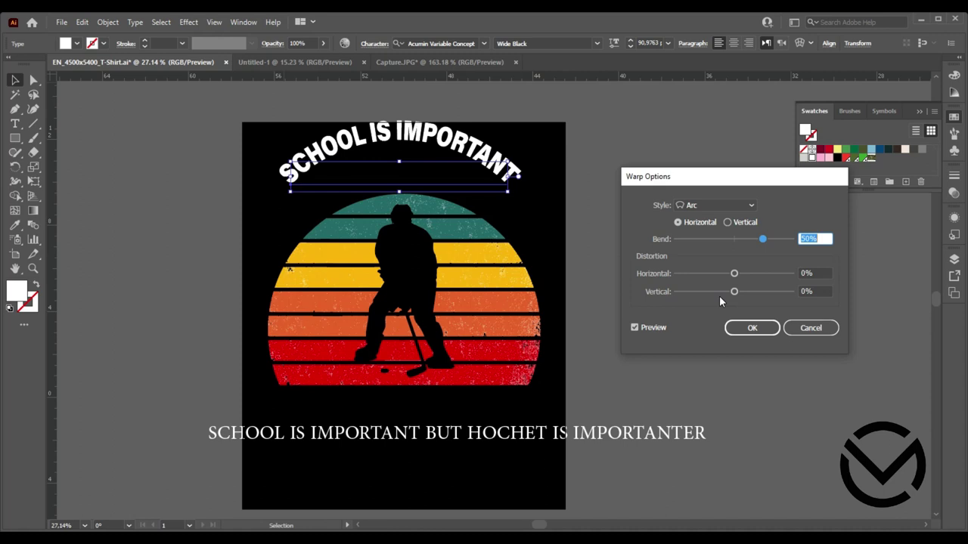
pyautogui.click(752, 328)
pyautogui.moveTo(456, 138); pyautogui.dragTo(464, 197)
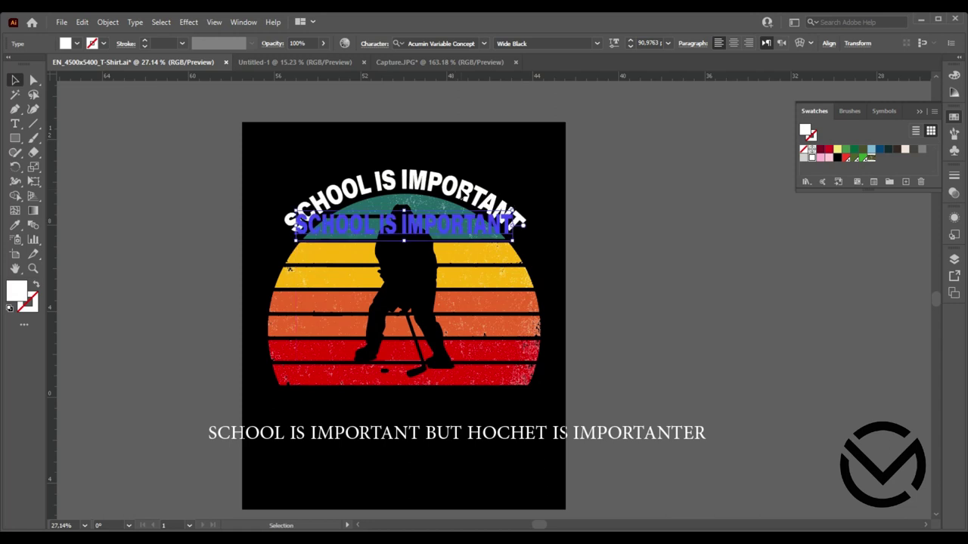
# - Raise the Arc warp bend to 54% from the Appearance panel and nudge the headline into place
pyautogui.click(954, 217)
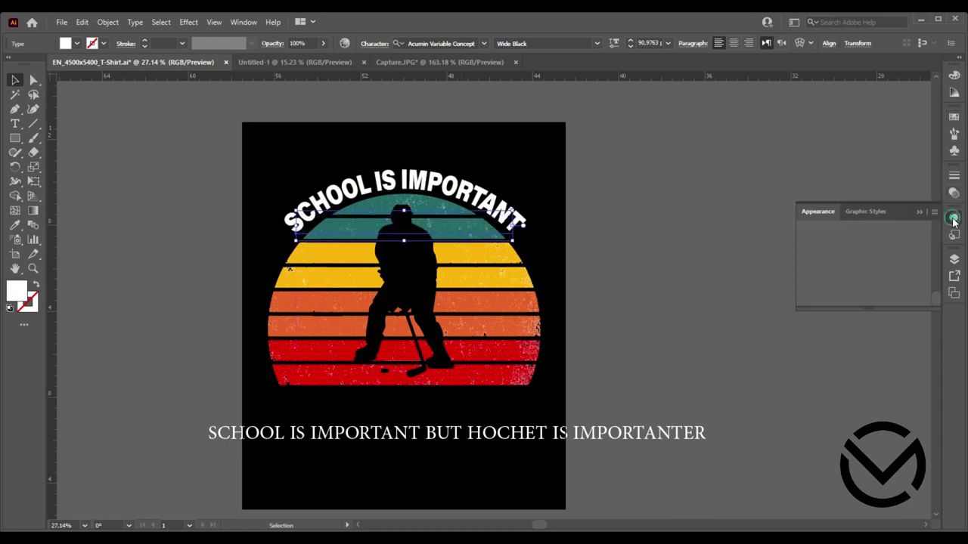
pyautogui.click(845, 249)
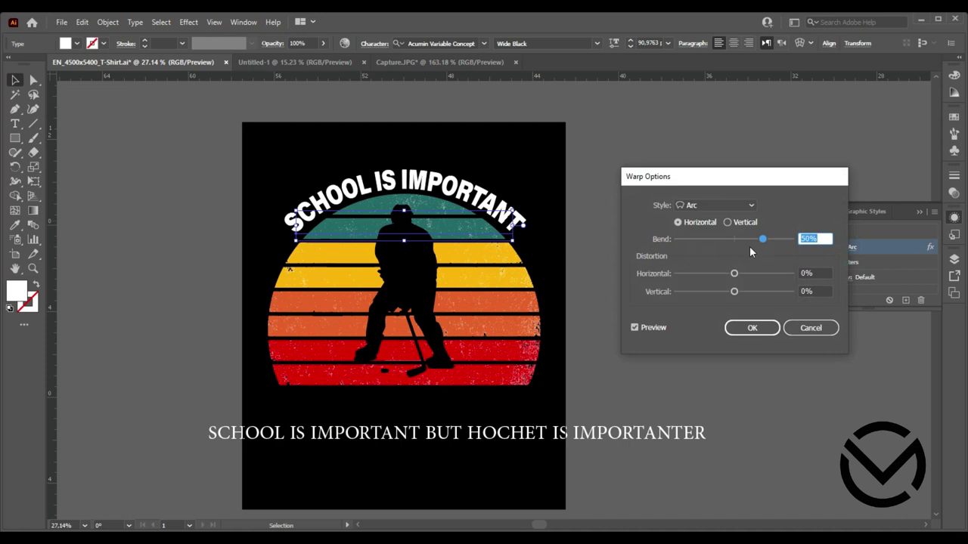
pyautogui.moveTo(764, 240); pyautogui.dragTo(766, 241)
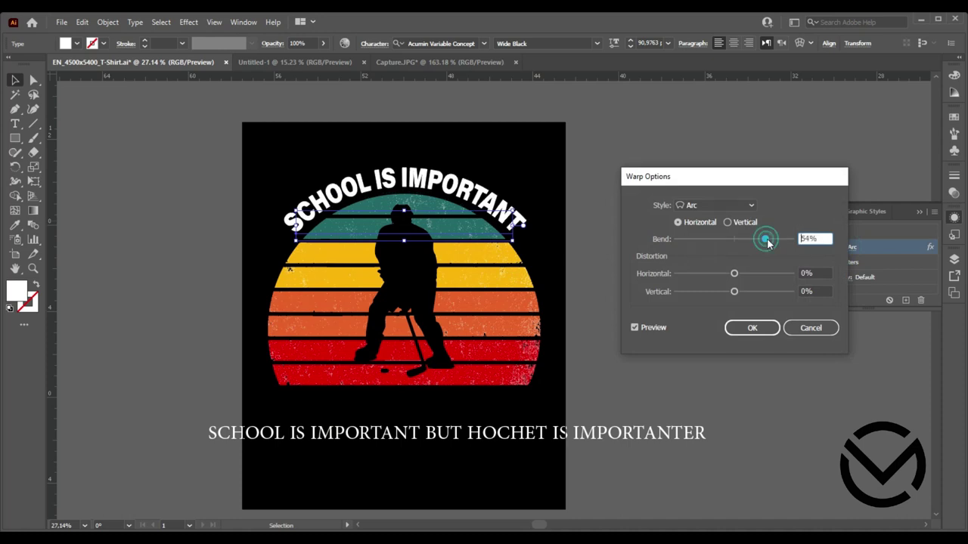
pyautogui.click(752, 327)
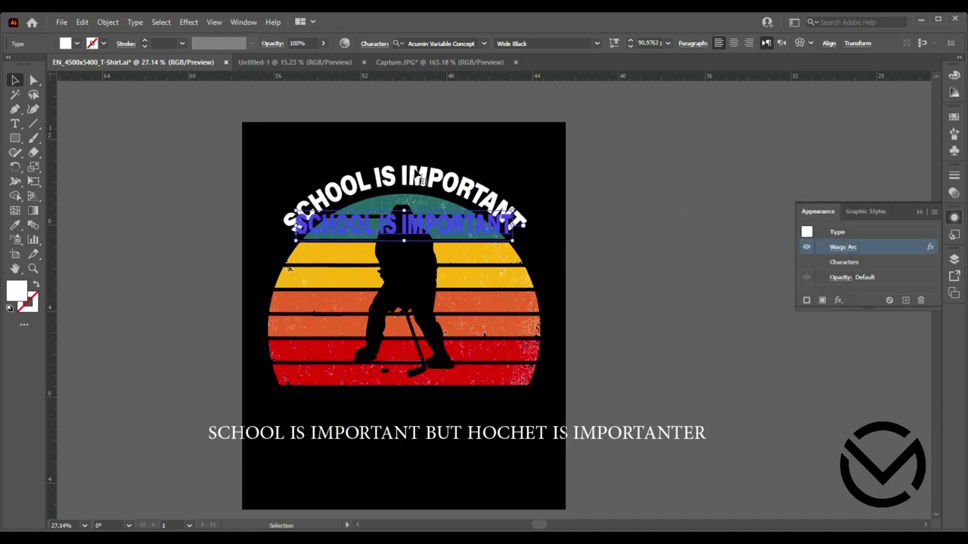
pyautogui.moveTo(416, 176); pyautogui.dragTo(420, 182)
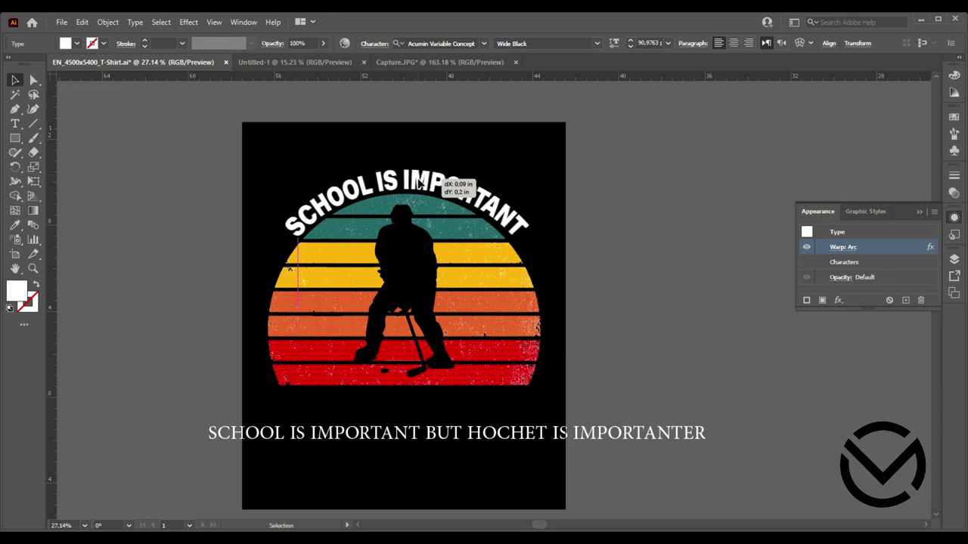
pyautogui.click(658, 195)
# - Delete 'SCHOOL IS IMPORTANT' from the bottom slogan line
pyautogui.click(443, 435)
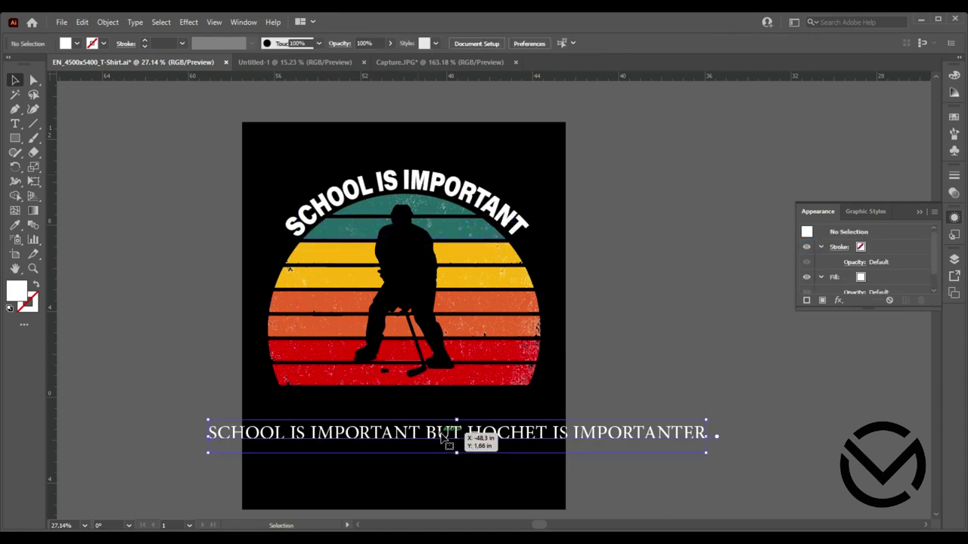
pyautogui.doubleClick(425, 435)
pyautogui.moveTo(425, 435); pyautogui.dragTo(179, 441)
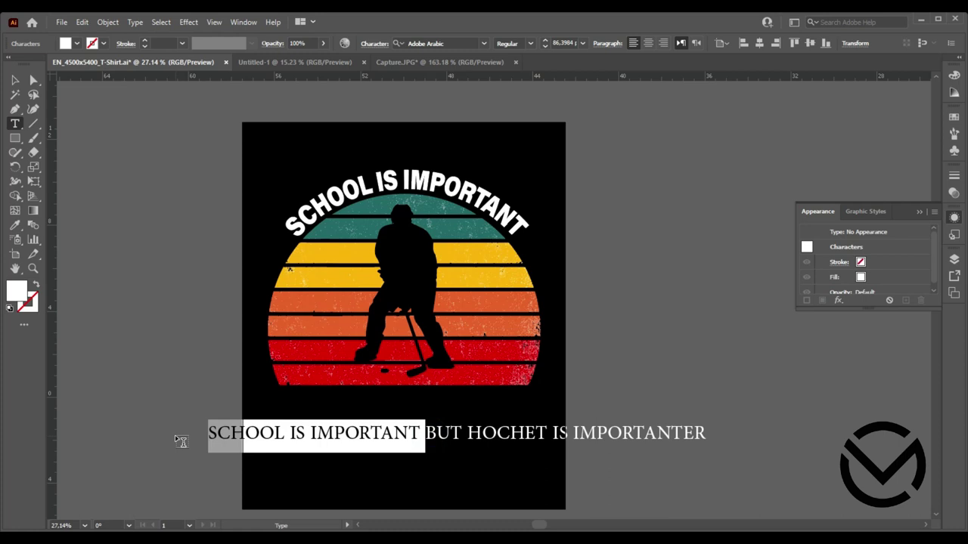
pyautogui.press('BackSpace')
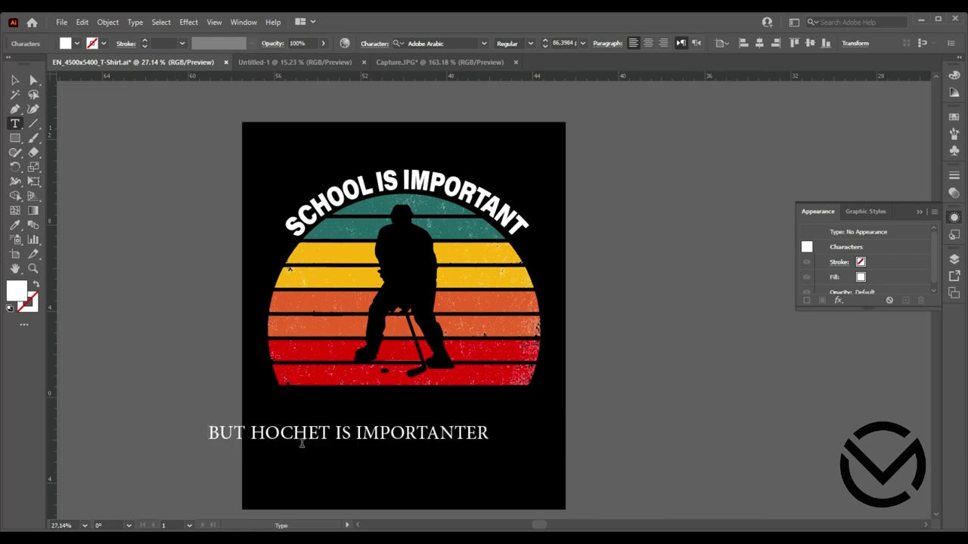
# - Duplicate the line into separate 'BUT HOCHET' and 'IS IMPORTANTER' lines, moving BUT HOCHET up
pyautogui.click(13, 80)
pyautogui.moveTo(376, 435)
pyautogui.mouseDown()
pyautogui.moveTo(380, 444)
pyautogui.moveTo(443, 420)
pyautogui.moveTo(615, 426)
pyautogui.mouseUp()
pyautogui.doubleClick(394, 417)
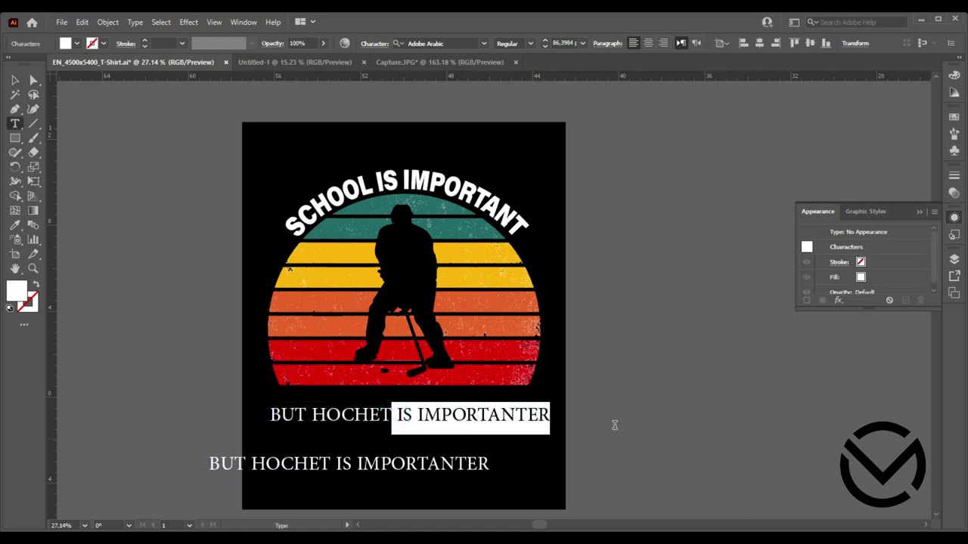
pyautogui.press('BackSpace')
pyautogui.moveTo(336, 462); pyautogui.dragTo(196, 465)
pyautogui.press('BackSpace')
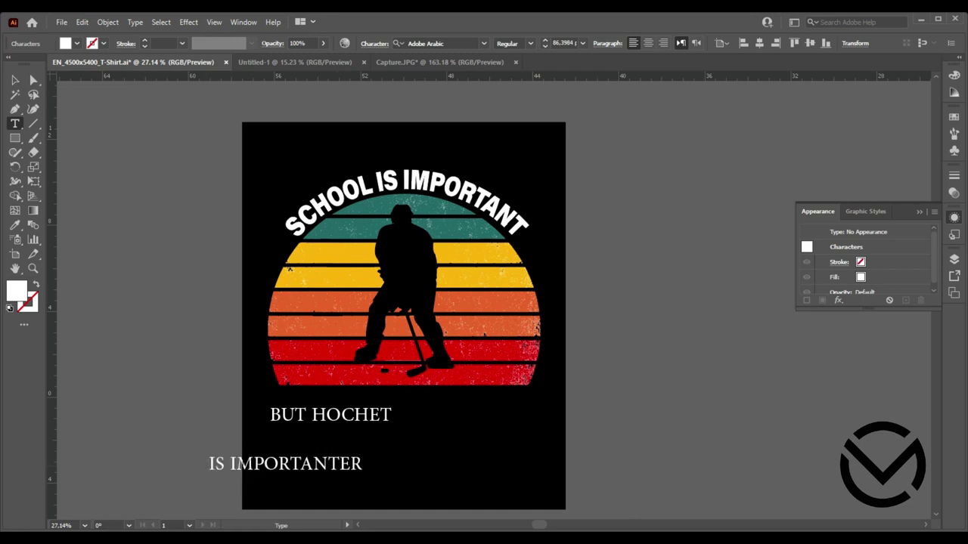
pyautogui.click(15, 80)
pyautogui.moveTo(342, 415); pyautogui.dragTo(372, 411)
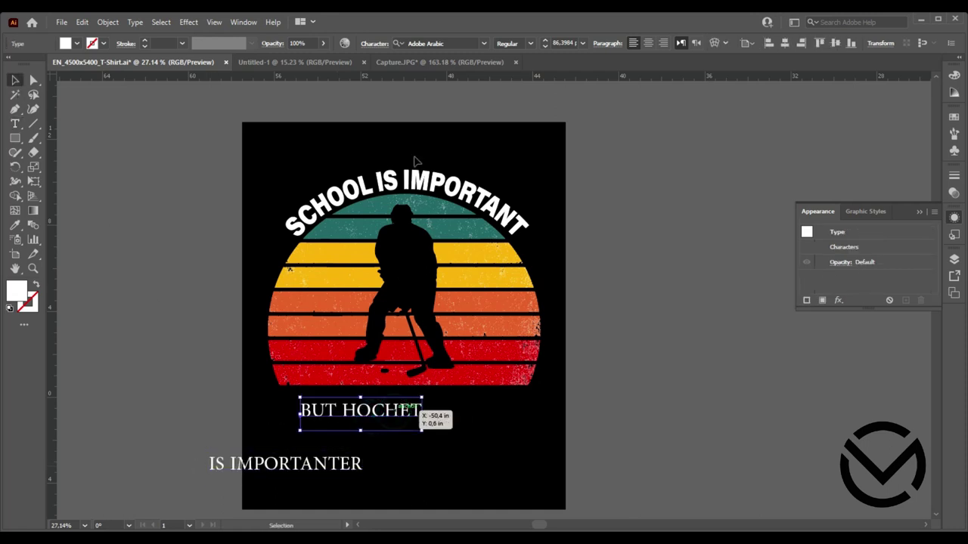
# - Set BUT HOCHET in Acumin Variable Concept ExtraCondensed Black and centre it below the sunset
pyautogui.click(484, 44)
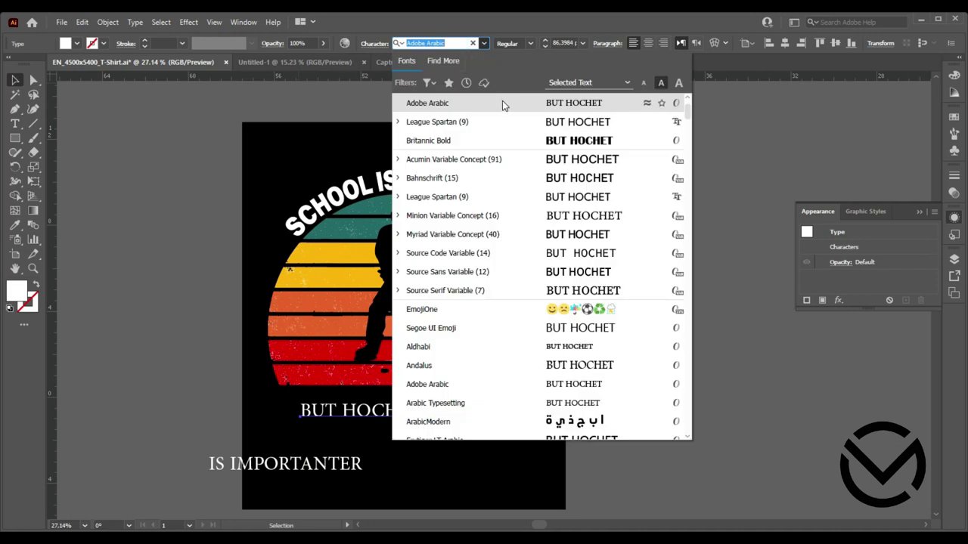
pyautogui.scroll(1, 502, 100)
pyautogui.scroll(1, 514, 106)
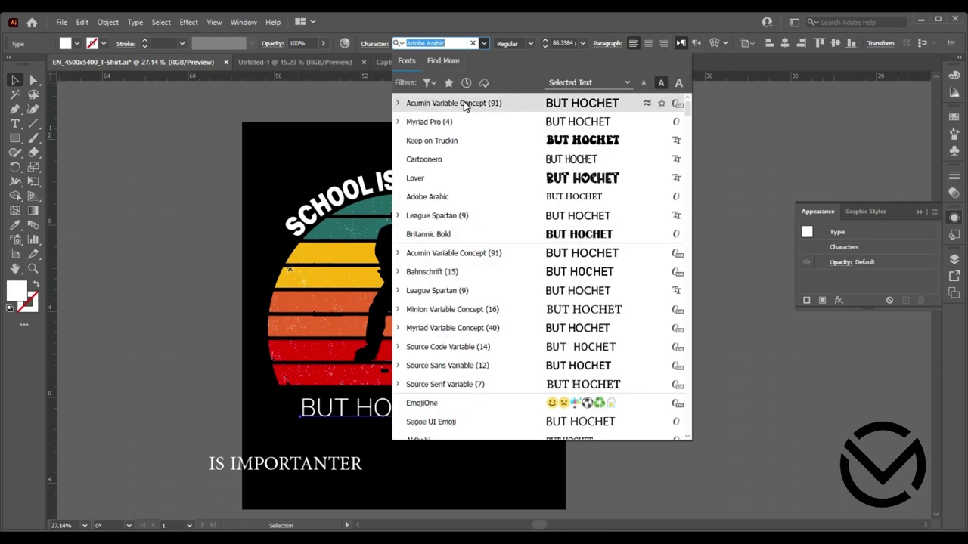
pyautogui.click(397, 103)
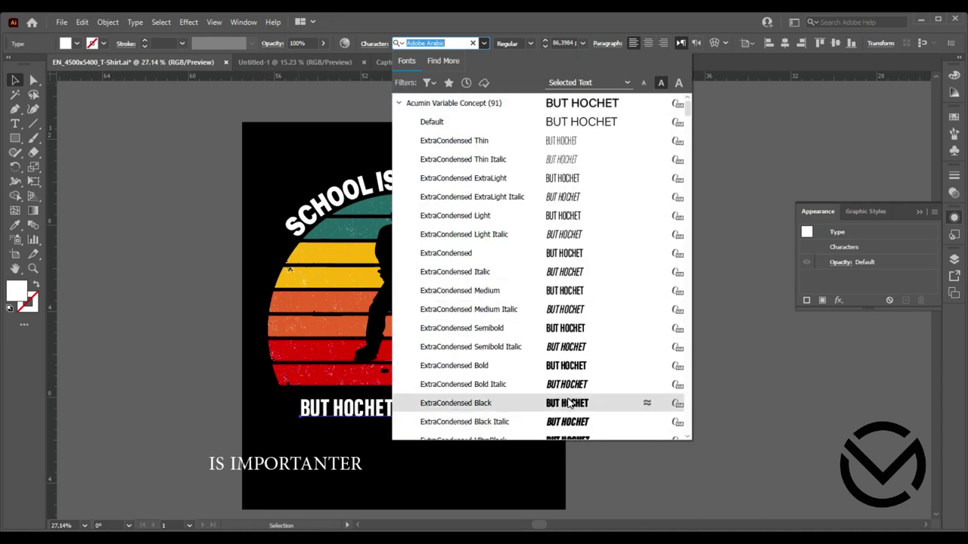
pyautogui.click(568, 400)
pyautogui.moveTo(356, 418); pyautogui.dragTo(400, 412)
# - Copy BUT HOCHET's type style onto IS IMPORTANTER with the Eyedropper
pyautogui.moveTo(336, 461); pyautogui.dragTo(302, 472)
pyautogui.click(14, 225)
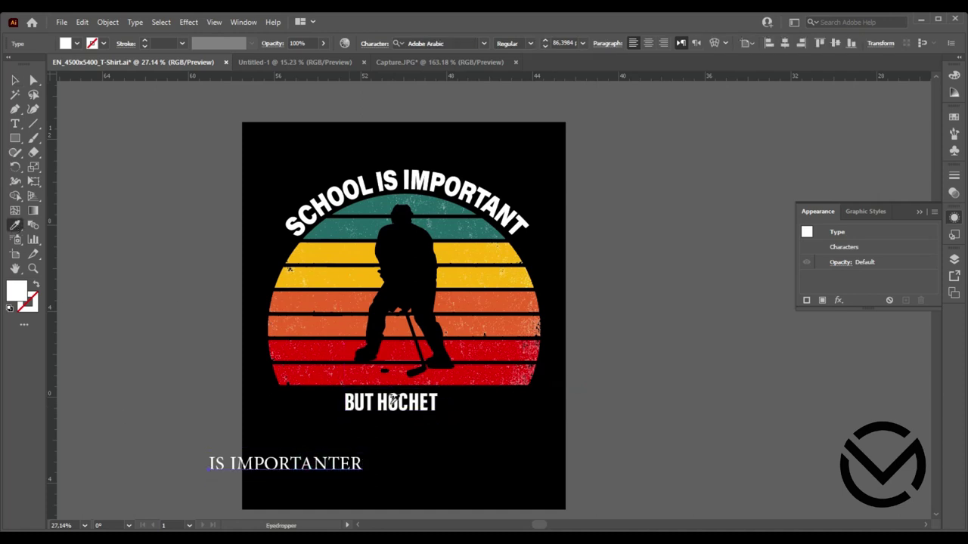
pyautogui.click(395, 401)
pyautogui.click(15, 81)
pyautogui.click(651, 373)
# - Scale BUT HOCHET up to about 126 pt and nudge it into place
pyautogui.click(418, 408)
pyautogui.moveTo(439, 419); pyautogui.dragTo(481, 429)
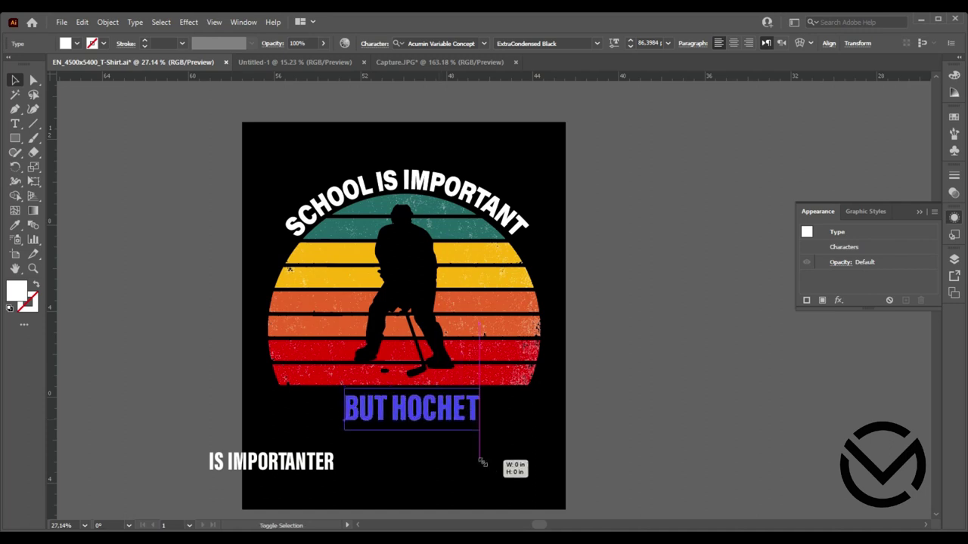
pyautogui.moveTo(430, 412); pyautogui.dragTo(424, 412)
pyautogui.click(454, 460)
# - Match IS IMPORTANTER to BUT HOCHET's size and stack it underneath
pyautogui.click(314, 465)
pyautogui.click(16, 224)
pyautogui.click(385, 412)
pyautogui.click(14, 80)
pyautogui.moveTo(373, 468); pyautogui.dragTo(463, 458)
# - Reflow the slogan text to read 'BUT HOCHET IS' over 'IMPORTANTER'
pyautogui.doubleClick(467, 403)
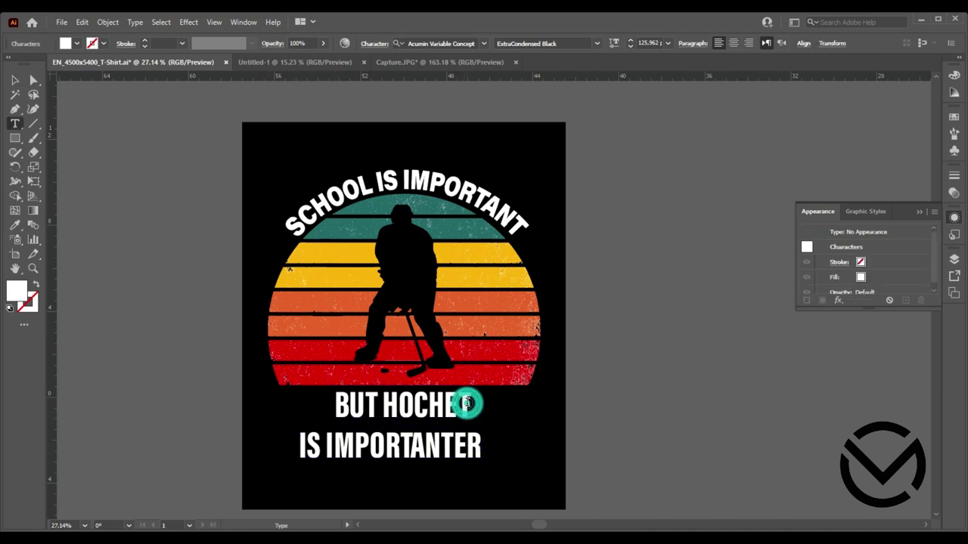
pyautogui.write('is')
pyautogui.press('BackSpace')
pyautogui.press('BackSpace')
pyautogui.press('BackSpace')
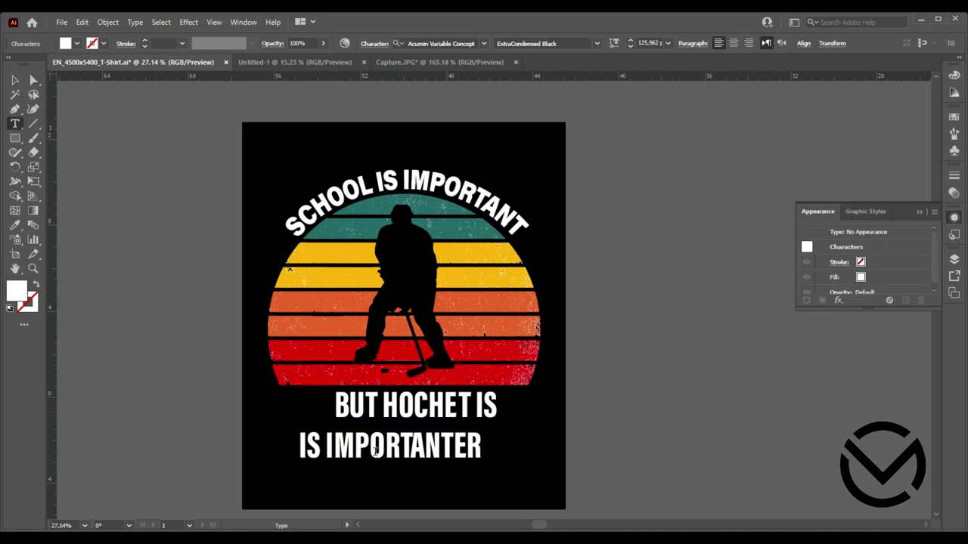
pyautogui.moveTo(327, 446); pyautogui.dragTo(300, 446)
pyautogui.press('BackSpace')
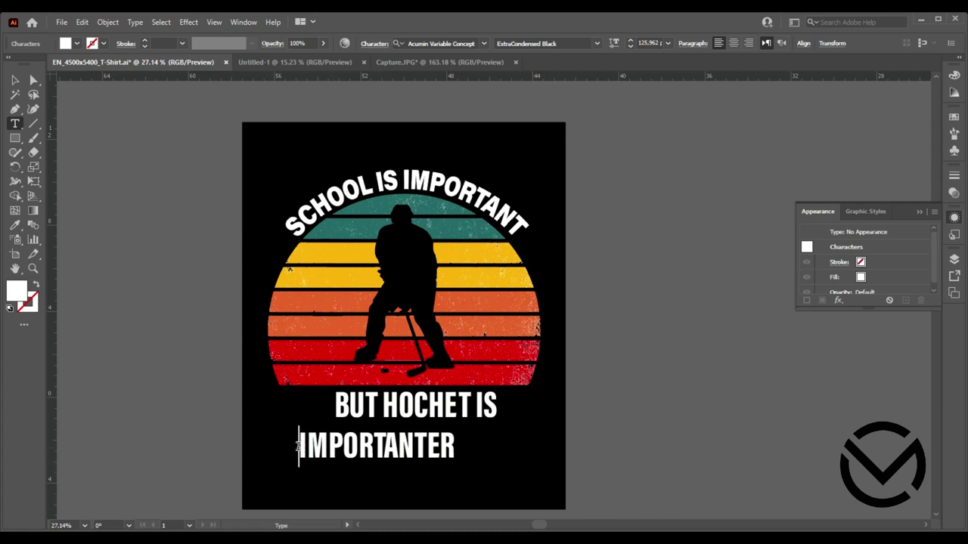
pyautogui.click(14, 81)
# - Enlarge the BUT HOCHET IS line and reposition both slogan lines under each other
pyautogui.moveTo(453, 408); pyautogui.dragTo(408, 459)
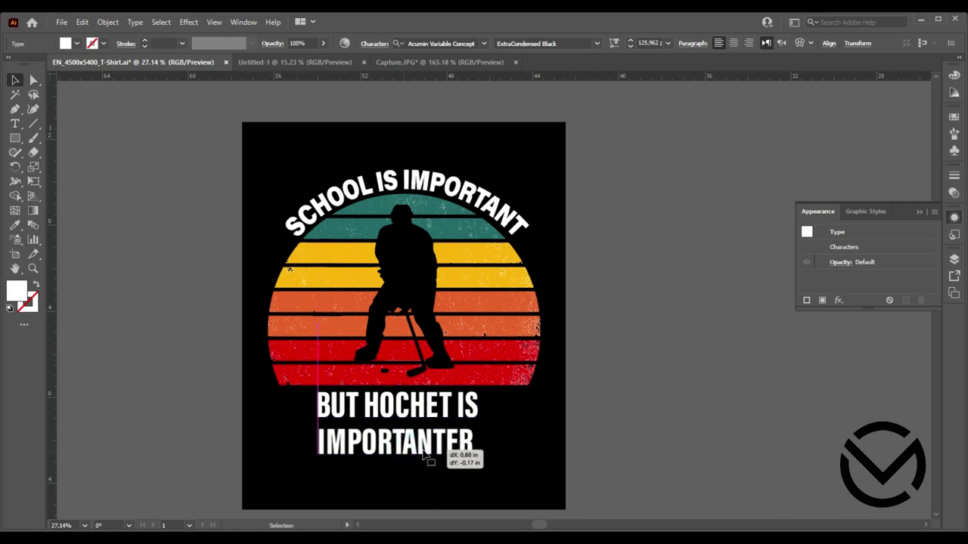
pyautogui.moveTo(407, 454); pyautogui.dragTo(418, 470)
pyautogui.click(480, 416)
pyautogui.moveTo(485, 430); pyautogui.dragTo(542, 444)
pyautogui.moveTo(441, 421); pyautogui.dragTo(412, 416)
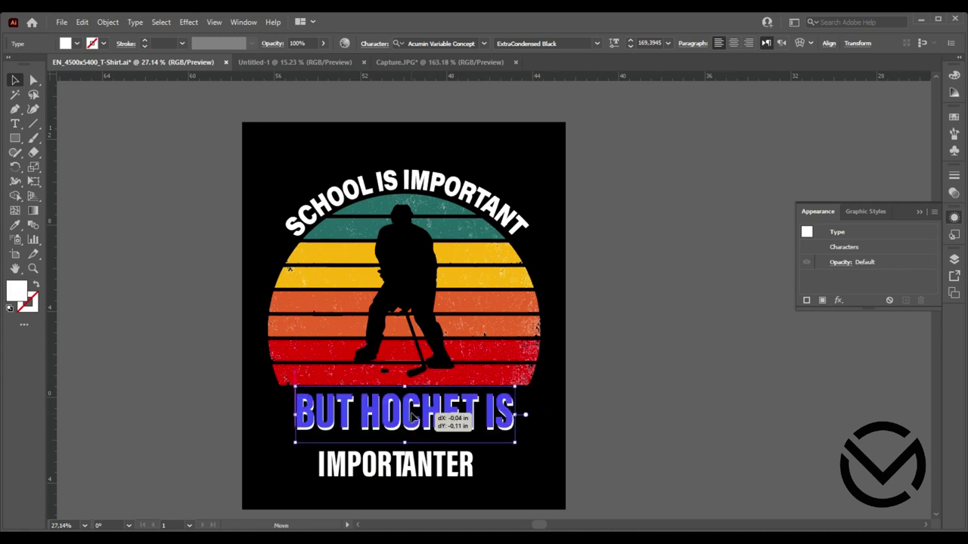
pyautogui.moveTo(416, 472)
pyautogui.mouseDown()
pyautogui.moveTo(430, 492)
pyautogui.moveTo(409, 461)
pyautogui.mouseUp()
pyautogui.click(429, 492)
pyautogui.click(404, 483)
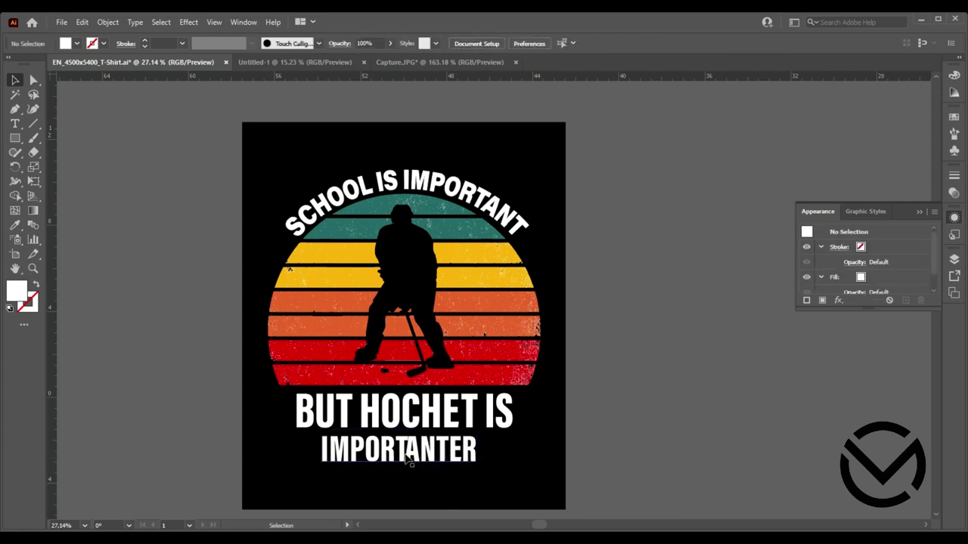
# - Select headline, sunset and slogan together and centre them horizontally
pyautogui.click(406, 454)
pyautogui.keyDown('shift'); pyautogui.click(404, 413); pyautogui.keyUp('shift')
pyautogui.click(413, 186)
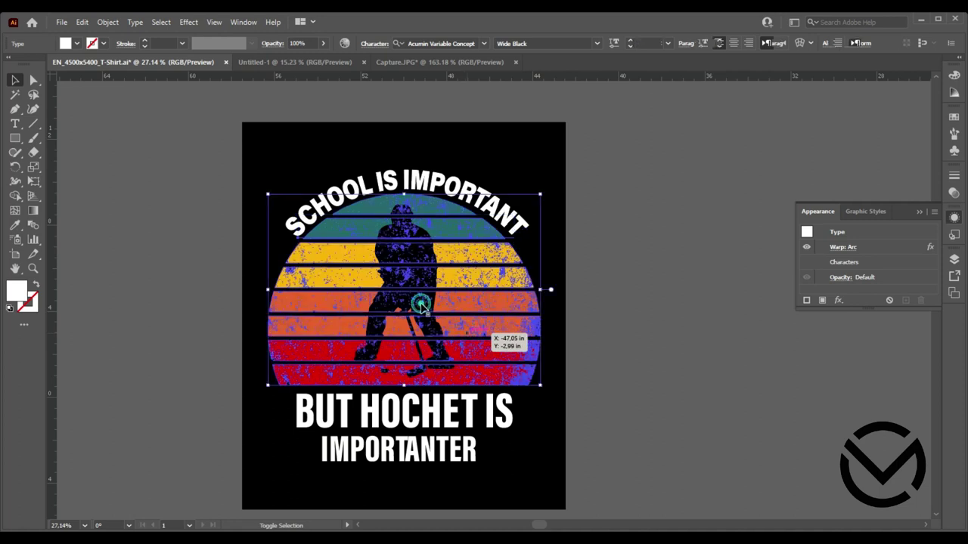
pyautogui.moveTo(421, 304); pyautogui.dragTo(423, 310)
pyautogui.click(507, 133)
pyautogui.moveTo(411, 108); pyautogui.dragTo(411, 497)
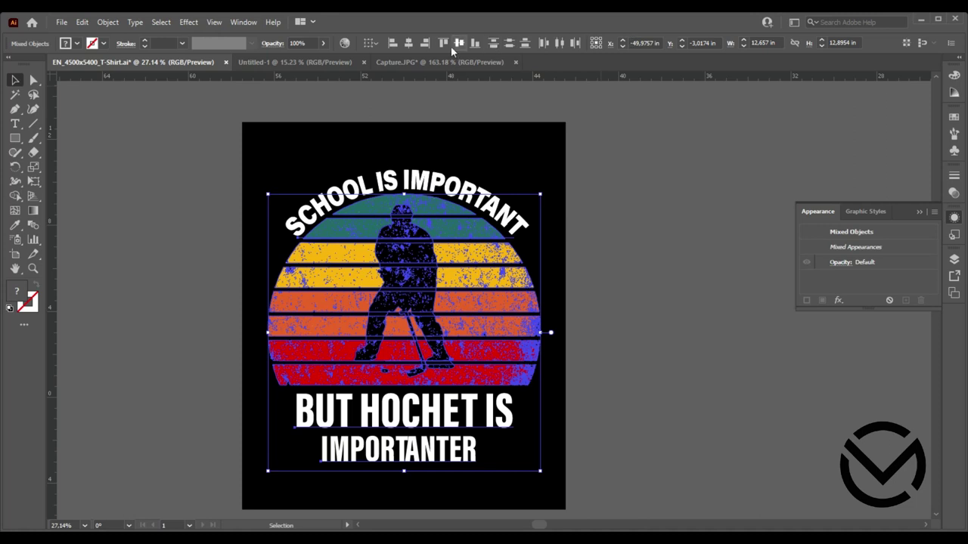
pyautogui.click(406, 45)
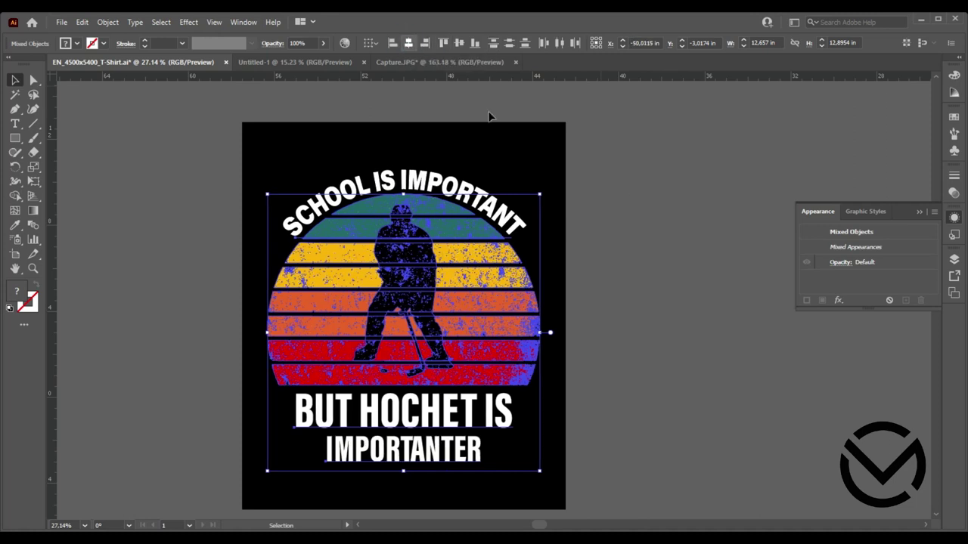
pyautogui.click(622, 194)
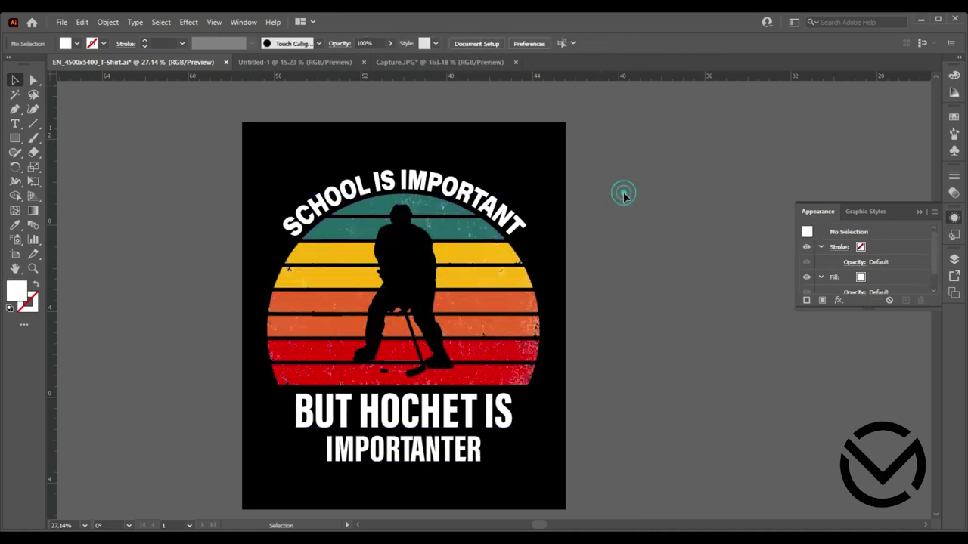
pyautogui.click(445, 428)
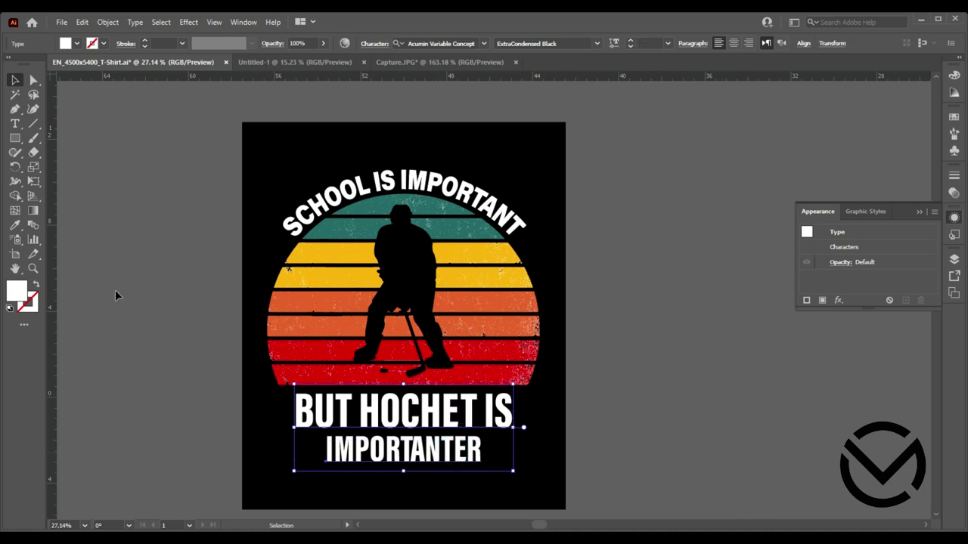
# - Sample a pale yellow sunset stripe onto the slogan and the arched title
pyautogui.click(15, 226)
pyautogui.click(479, 281)
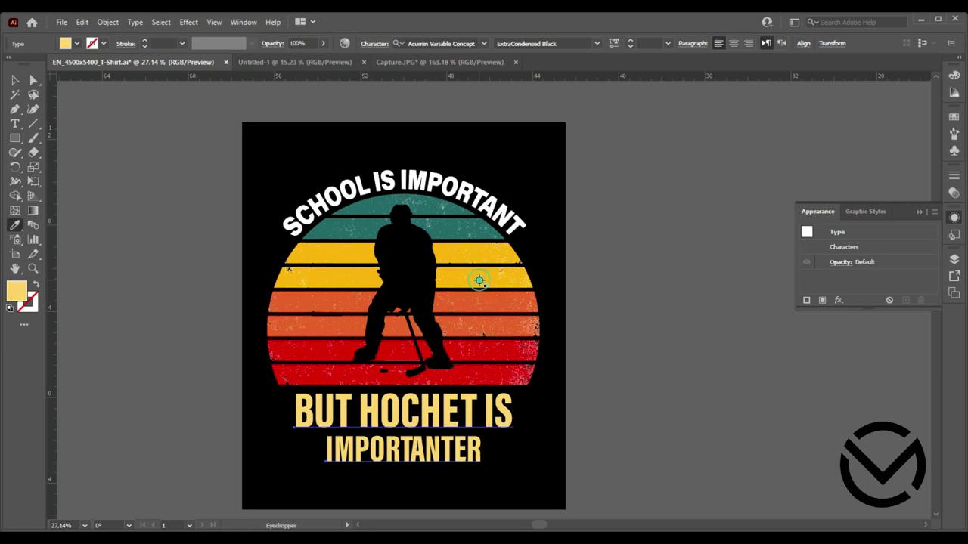
pyautogui.click(15, 80)
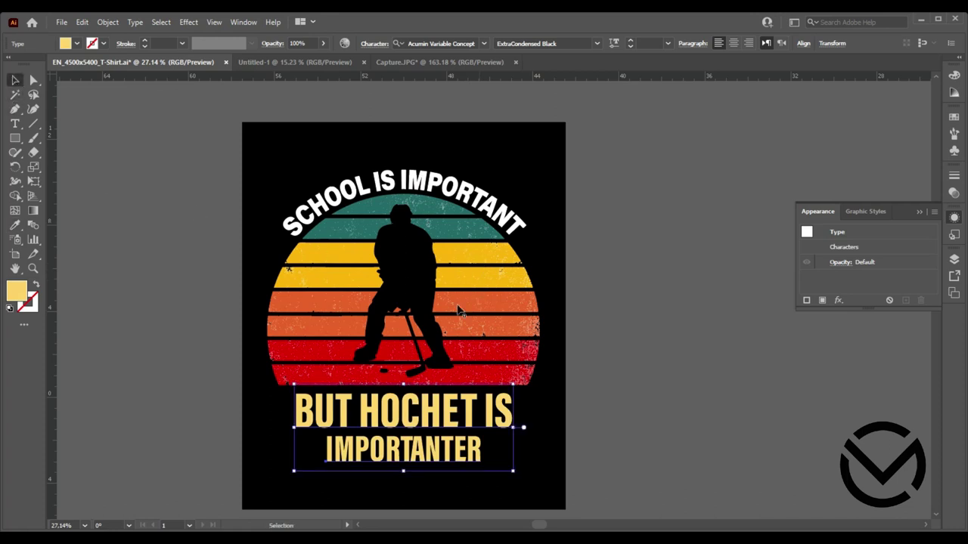
pyautogui.click(490, 214)
pyautogui.click(15, 225)
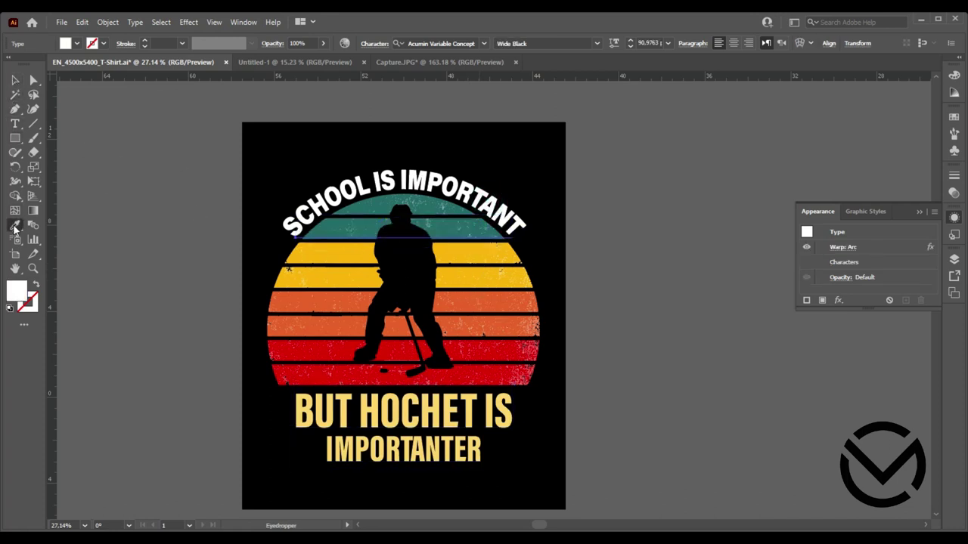
pyautogui.click(476, 278)
pyautogui.click(15, 80)
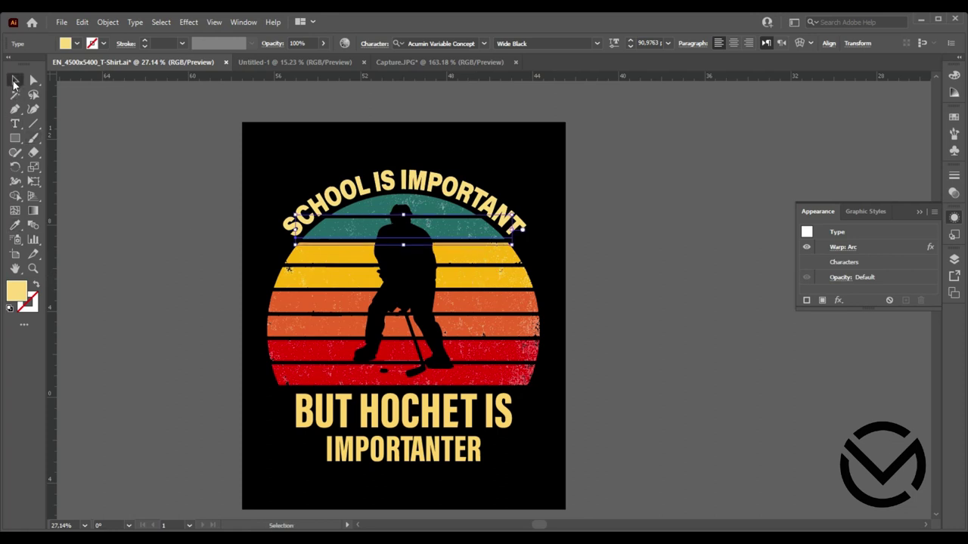
# - Recolour the bottom slogan orange from a sunset stripe
pyautogui.click(342, 452)
pyautogui.click(409, 446)
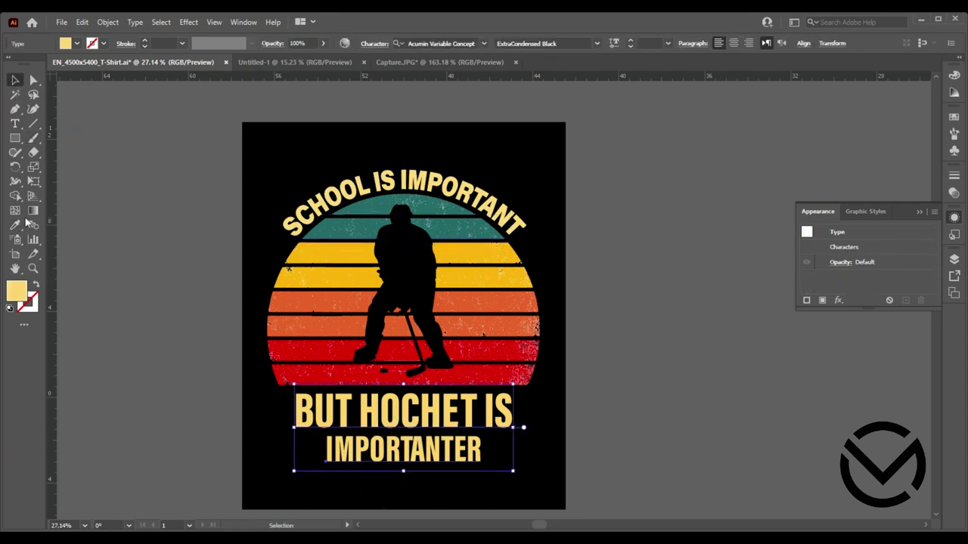
pyautogui.click(15, 225)
pyautogui.click(488, 301)
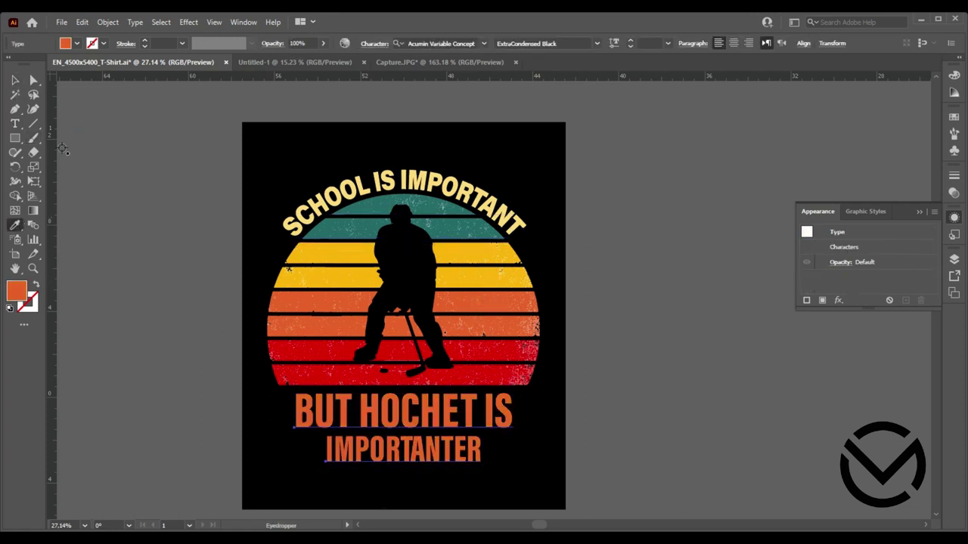
pyautogui.click(15, 80)
pyautogui.click(141, 173)
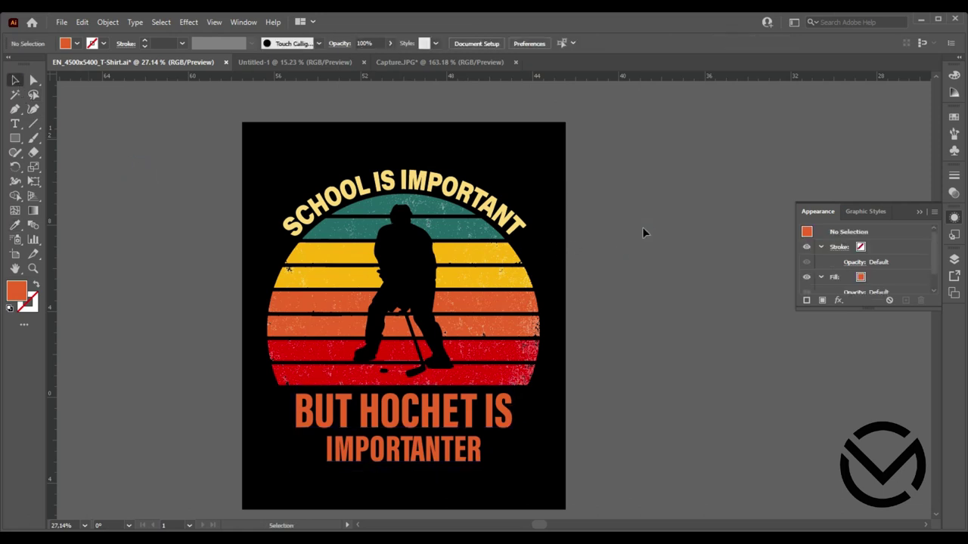
pyautogui.click(919, 213)
# - Scale all the artwork up proportionally to about 13.62 × 13.87 in and set X to -50 in
pyautogui.moveTo(644, 136); pyautogui.dragTo(244, 489)
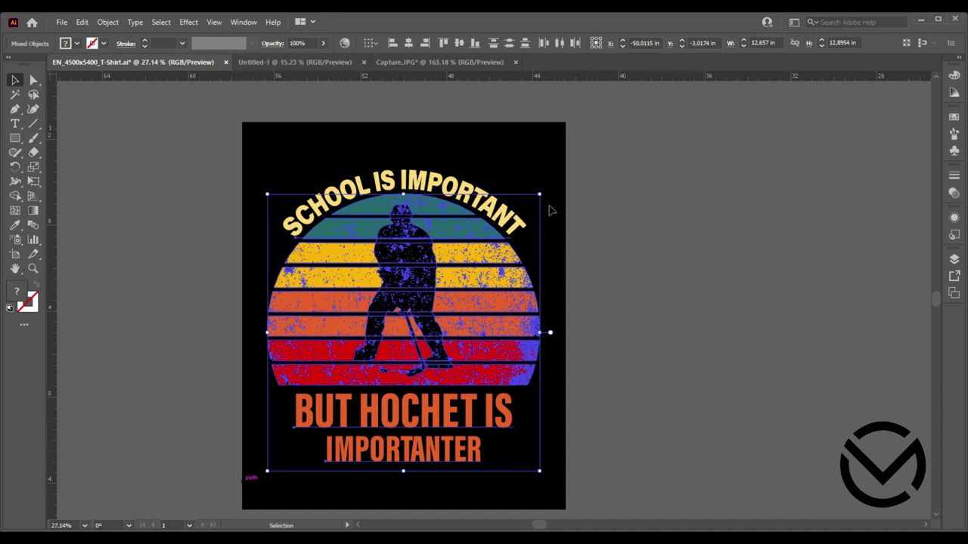
pyautogui.moveTo(541, 195); pyautogui.dragTo(566, 139)
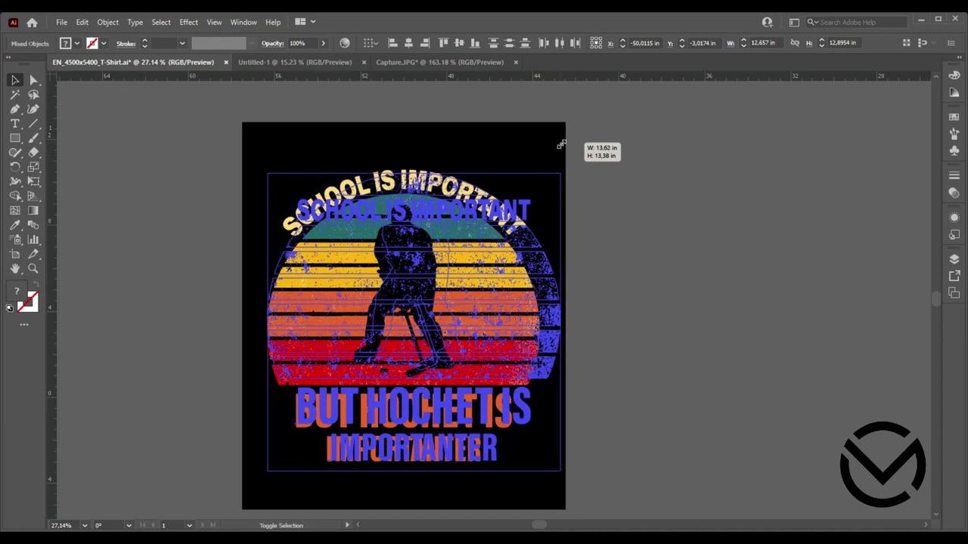
pyautogui.moveTo(644, 188); pyautogui.dragTo(645, 188)
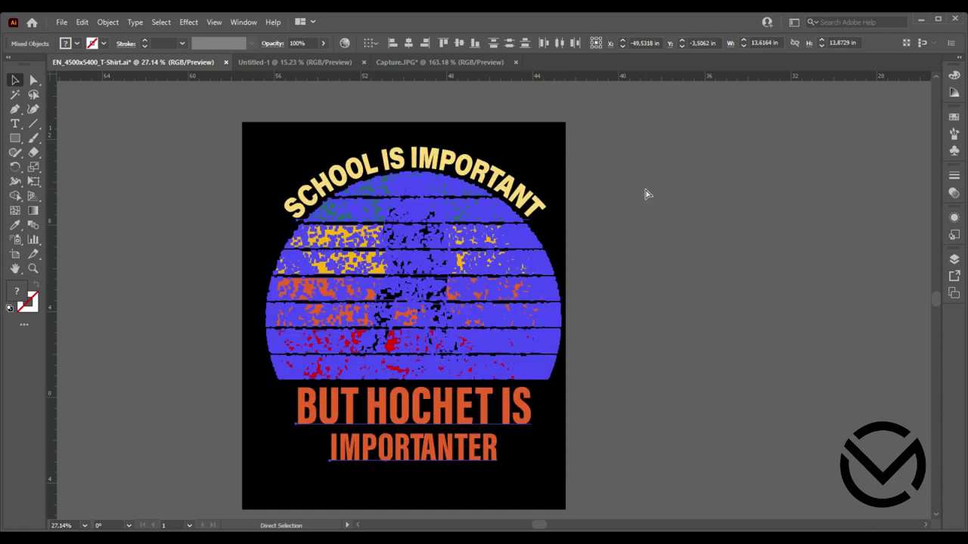
pyautogui.click(408, 43)
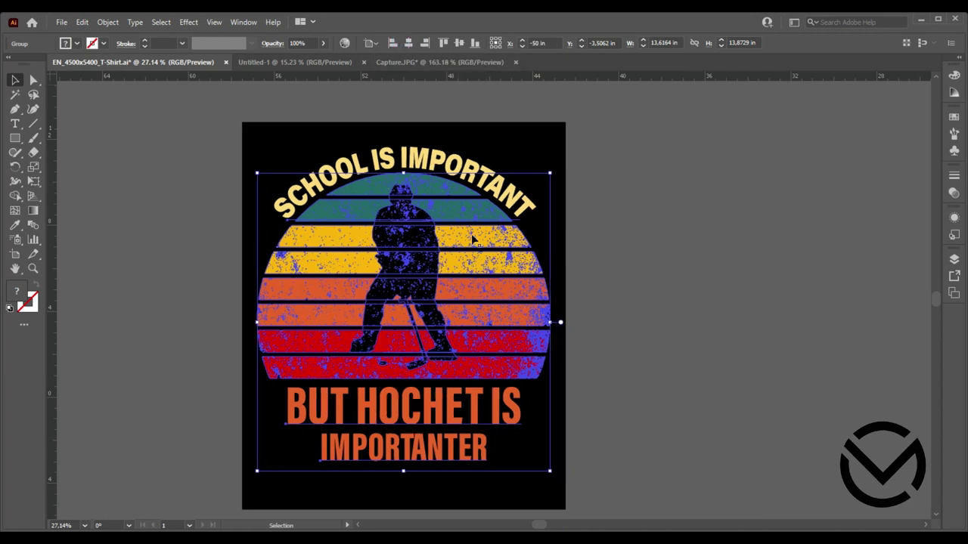
pyautogui.click(639, 225)
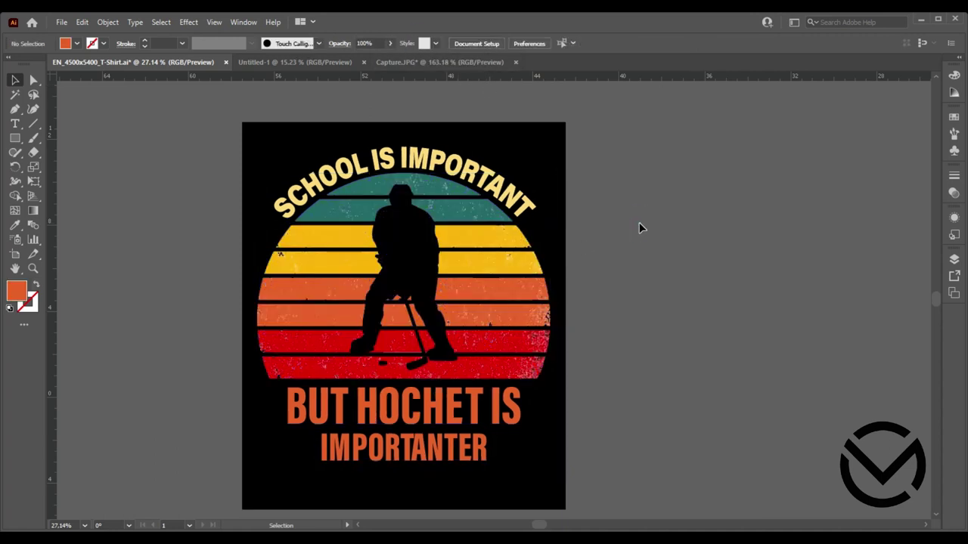